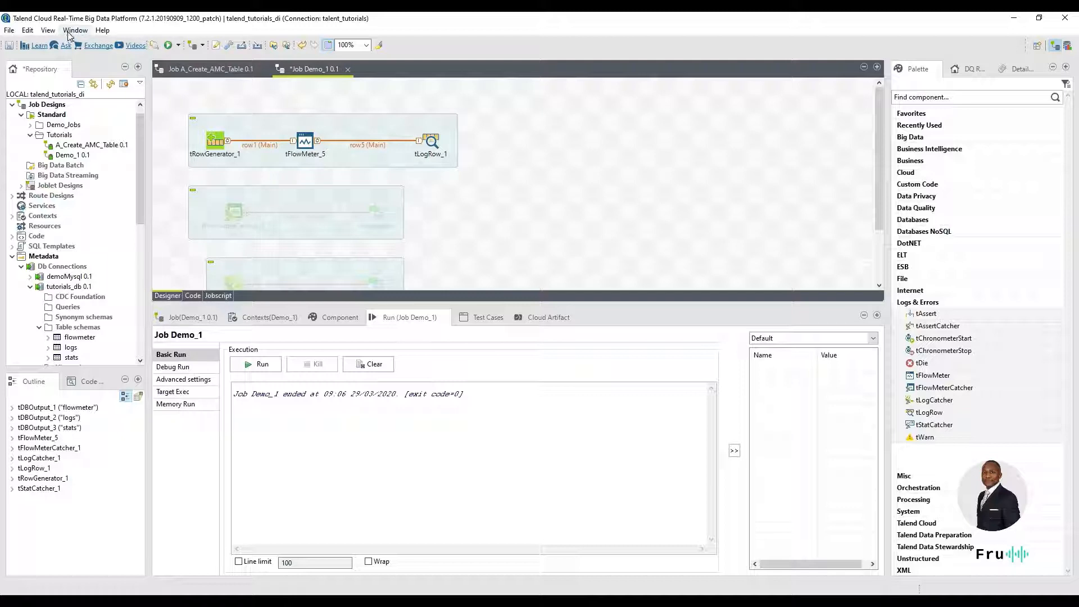
# Switch the workspace to the AMC perspective.
pyautogui.click(70, 32)
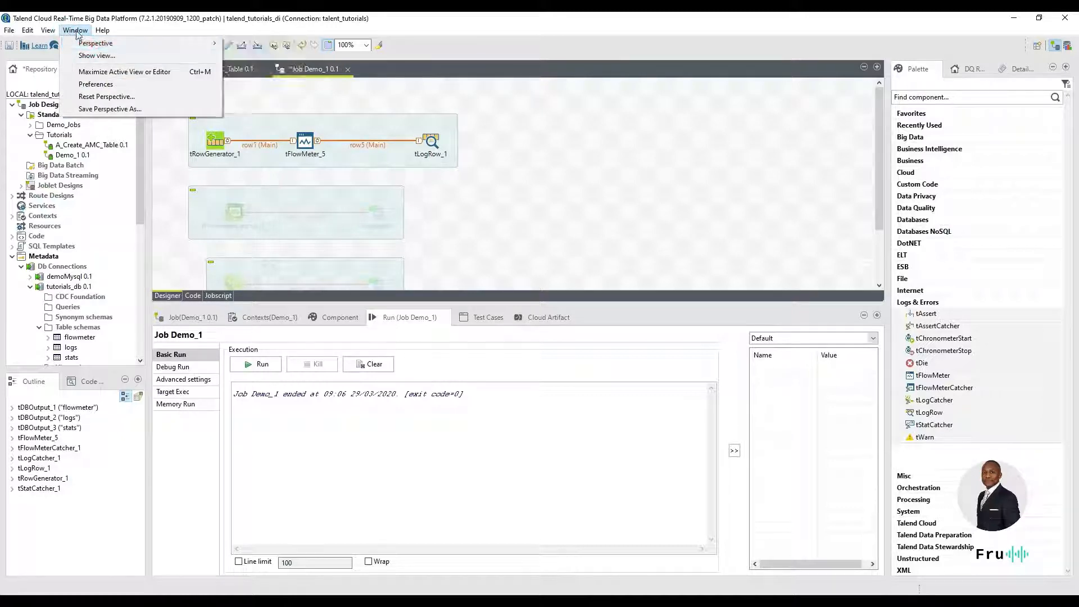
pyautogui.moveTo(90, 43)
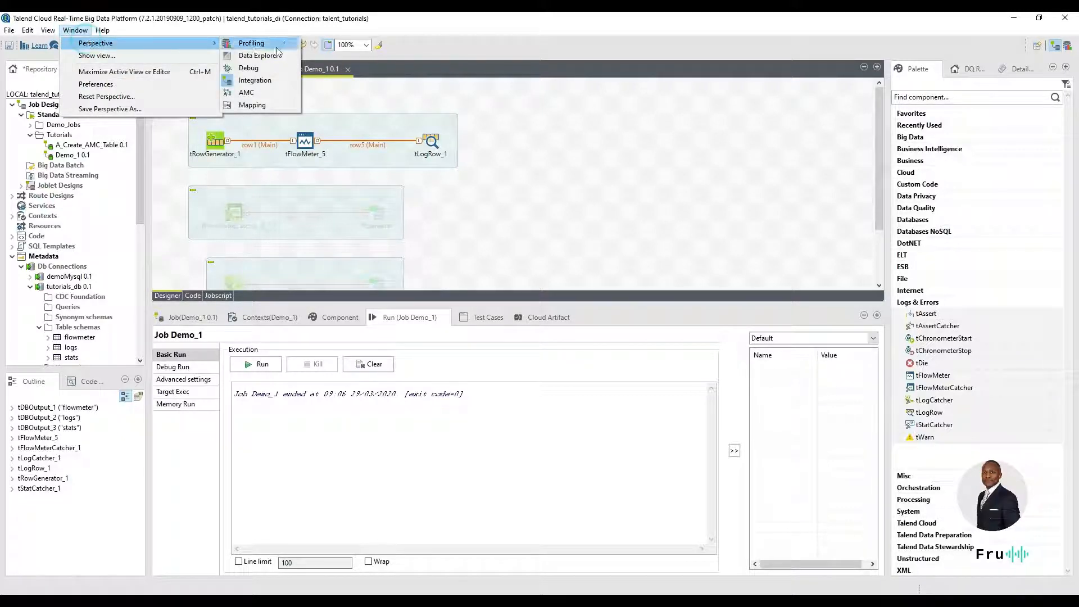
pyautogui.click(270, 93)
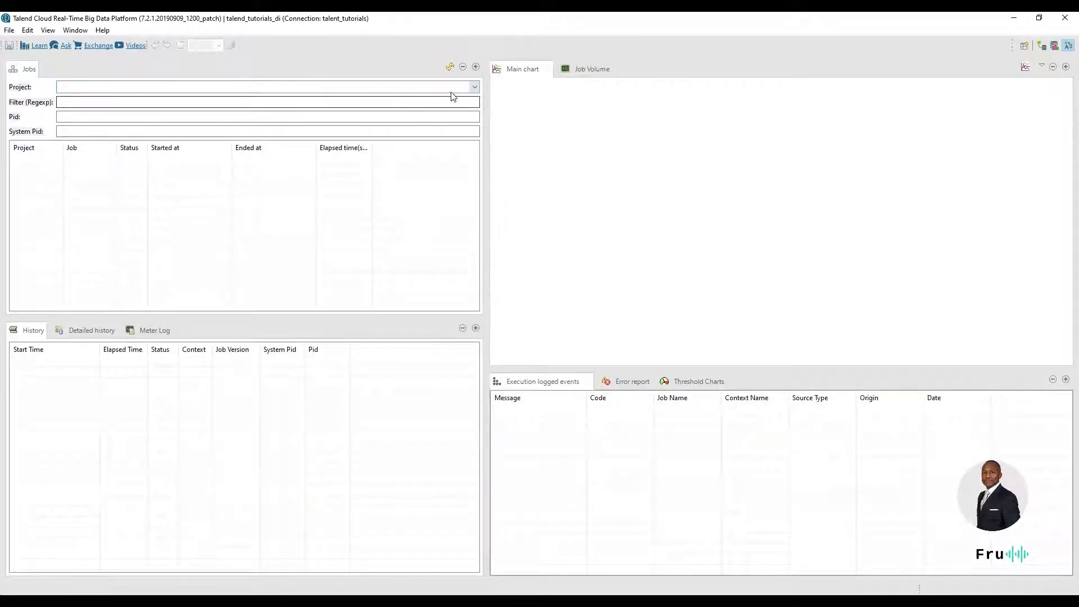
# Check which projects the Jobs view offers for selection.
pyautogui.click(473, 87)
pyautogui.click(302, 199)
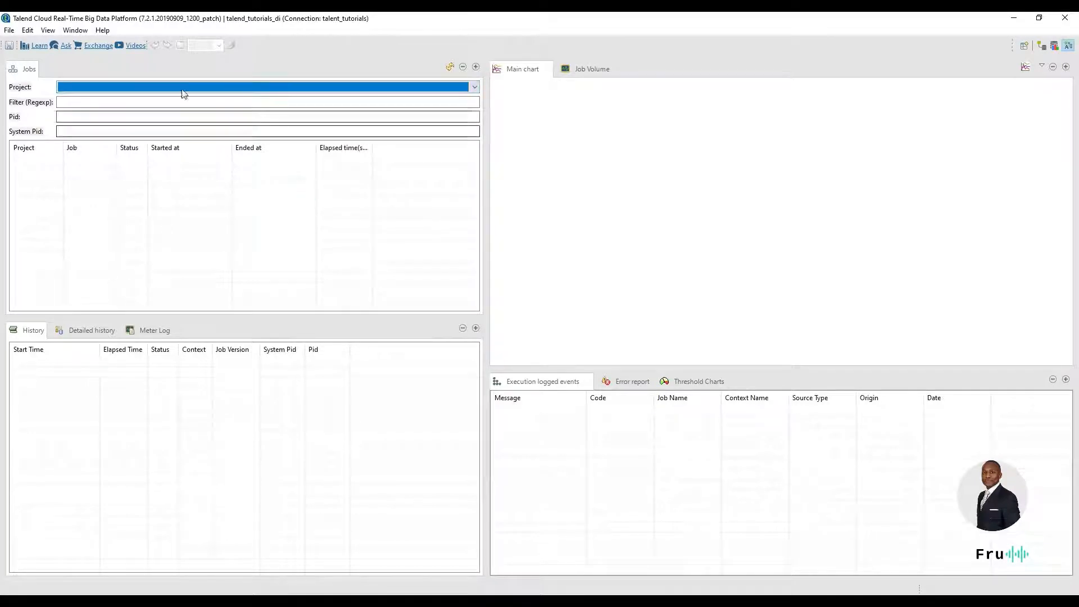
pyautogui.click(108, 89)
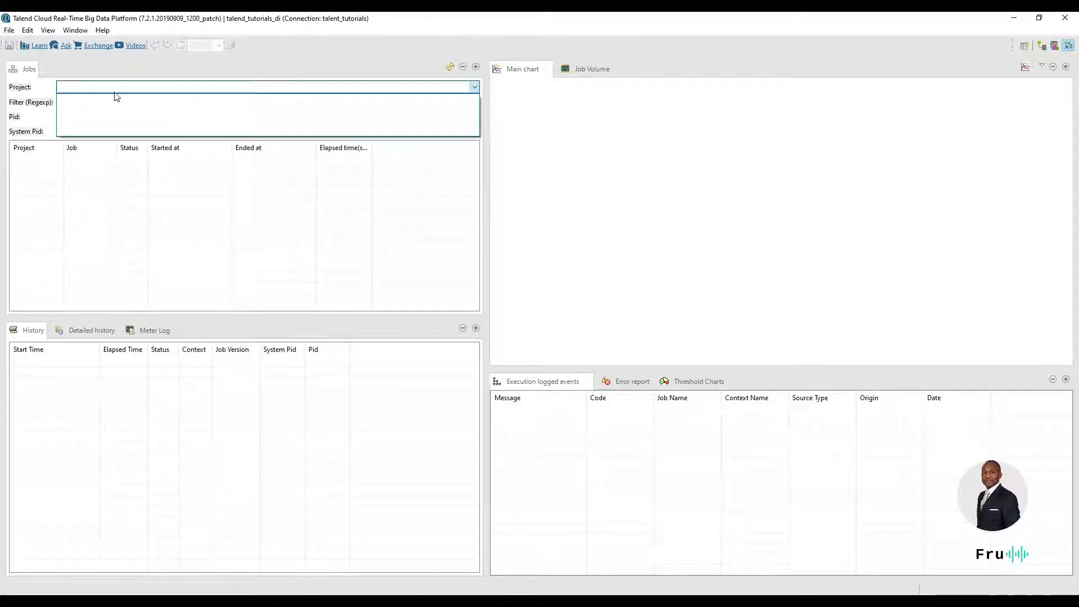
pyautogui.click(659, 374)
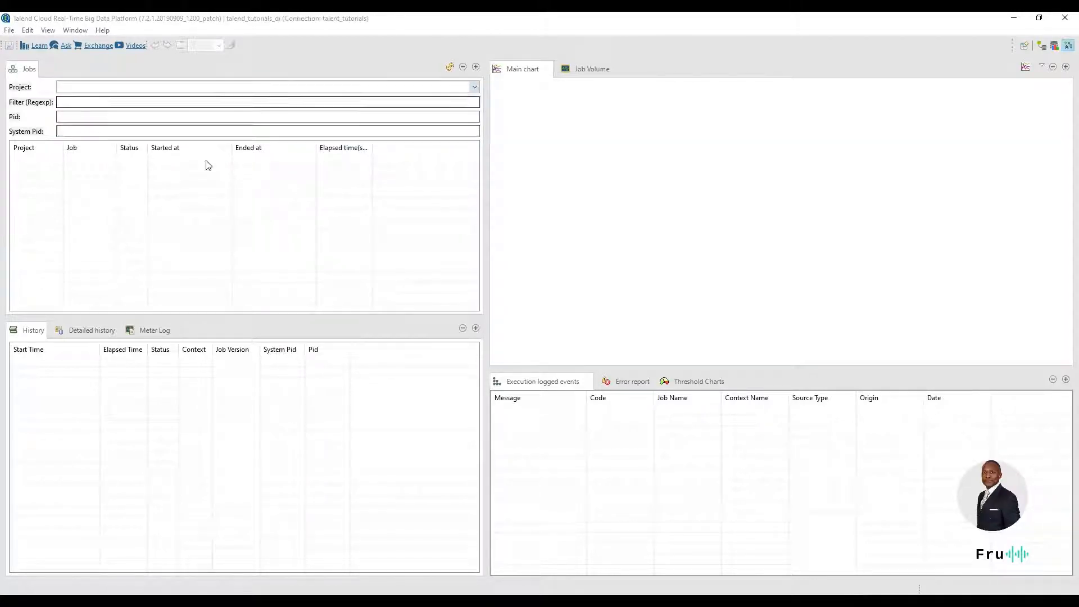
pyautogui.click(112, 86)
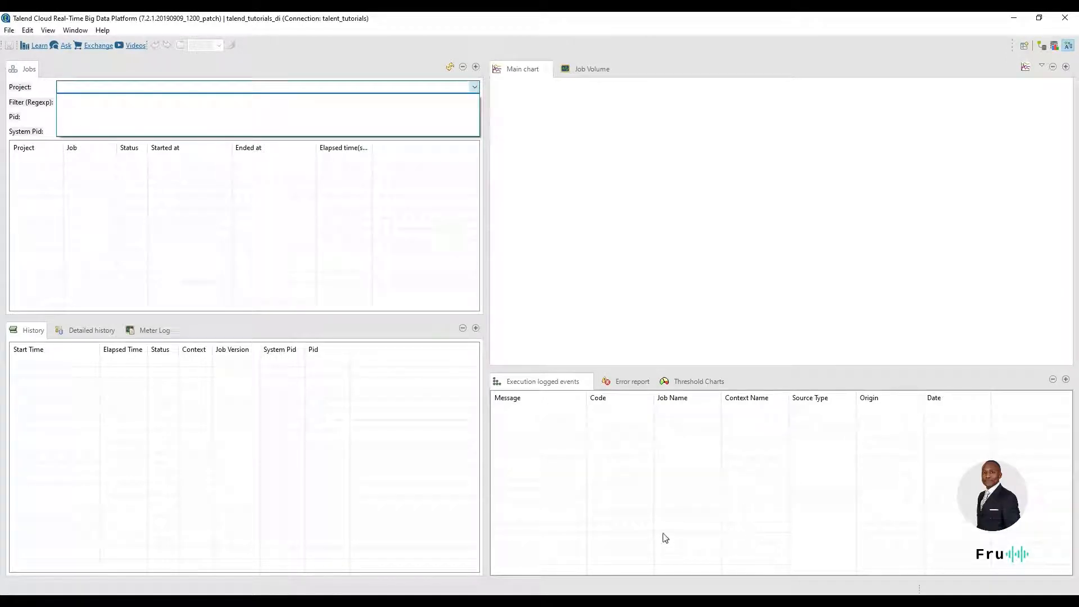
pyautogui.click(545, 599)
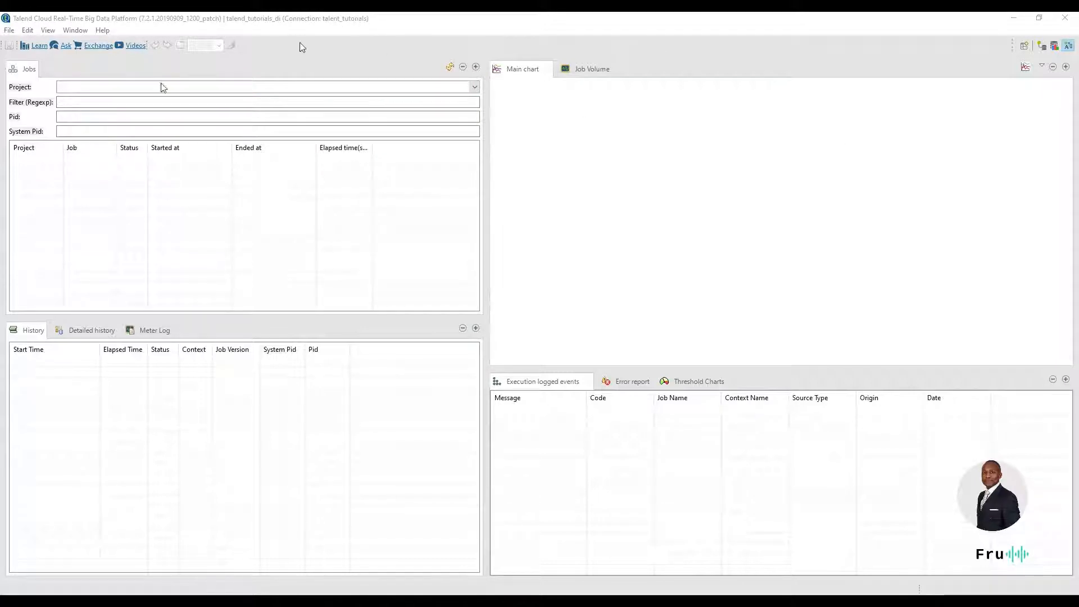
# Switch to MySQL Workbench, rerun the stats table query and examine the project and job columns.
pyautogui.hotkey('alt', 'Tab')
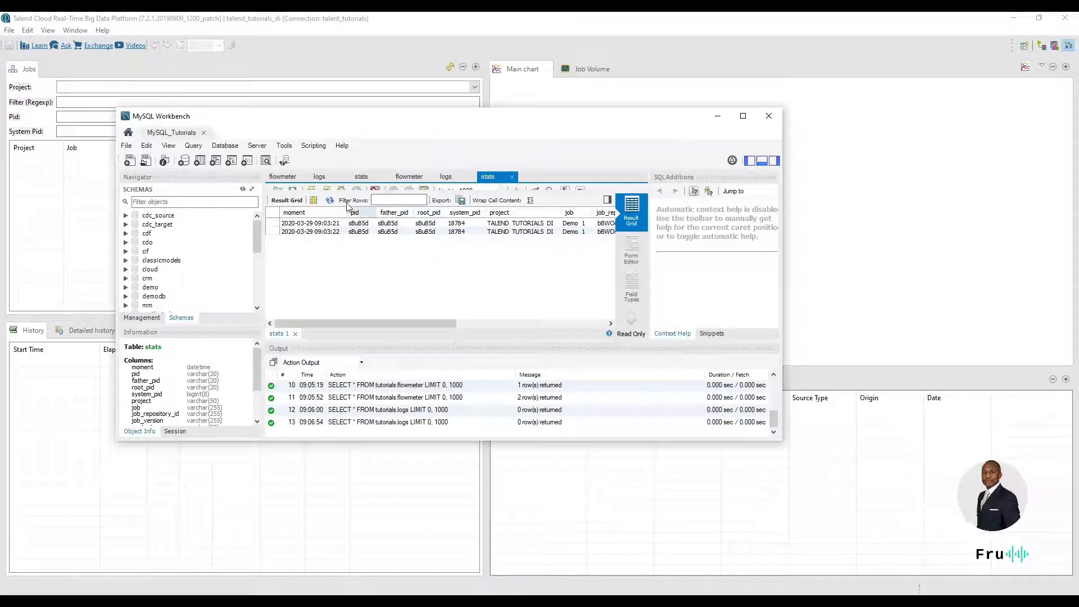
pyautogui.click(311, 190)
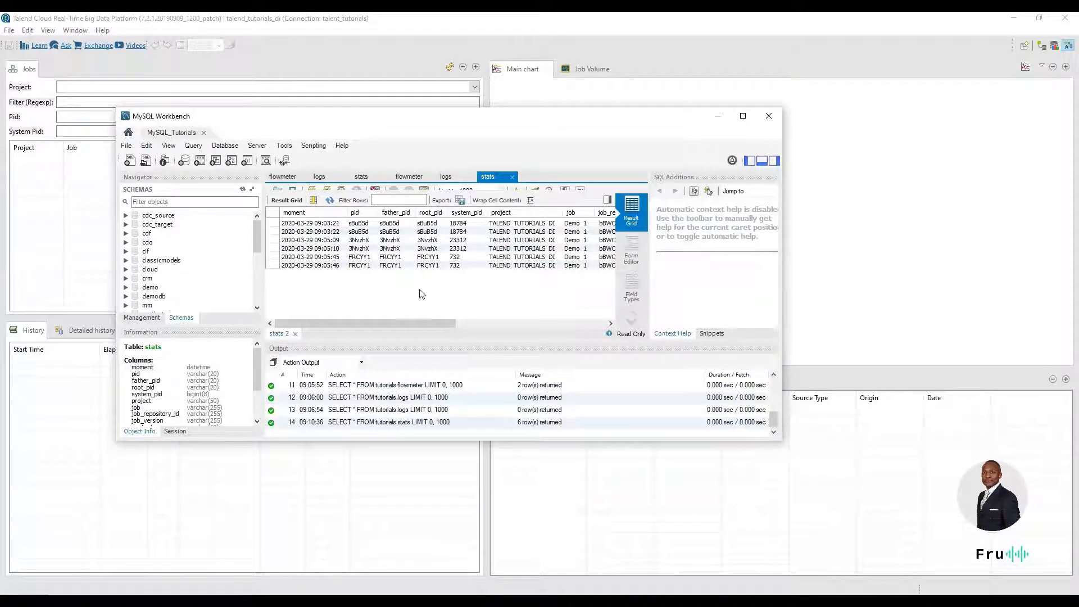
pyautogui.moveTo(443, 323); pyautogui.dragTo(543, 329)
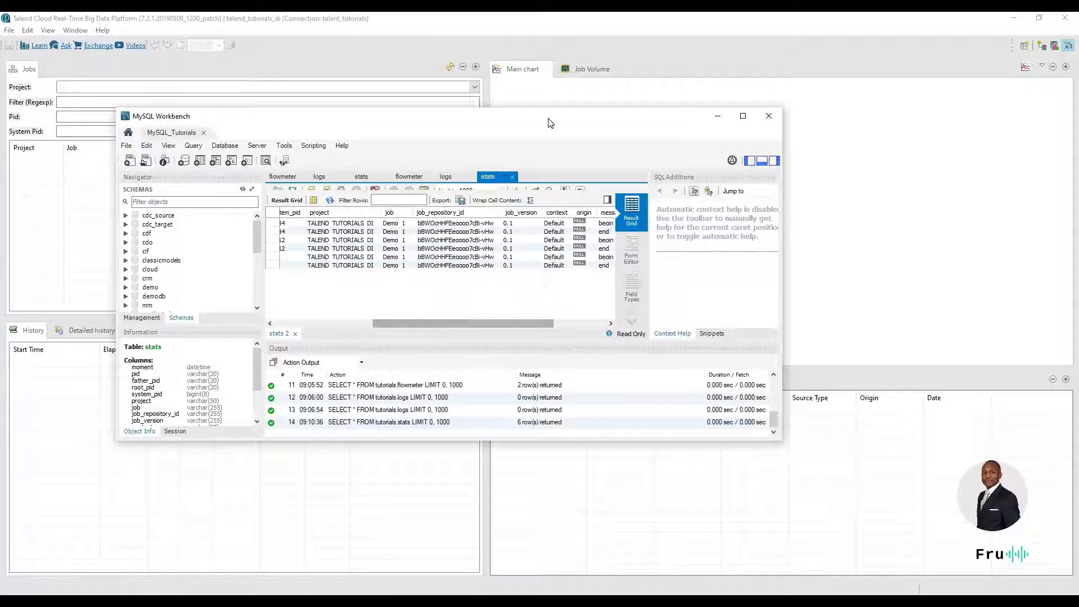
pyautogui.moveTo(549, 118); pyautogui.dragTo(1078, 34)
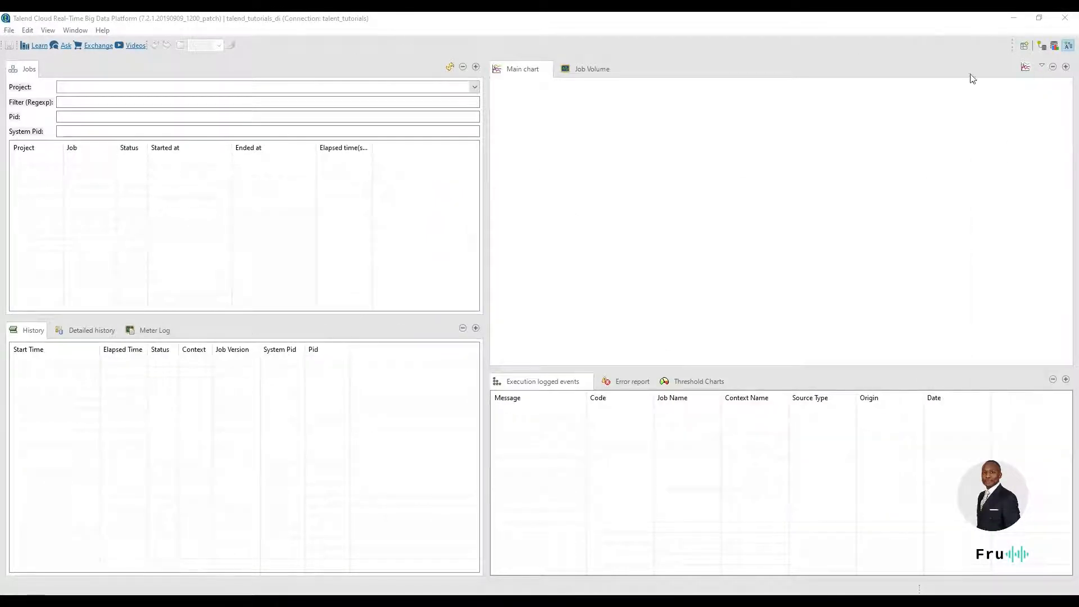
# Open the Activity Monitoring Console's Datasource Type preferences and enlarge the dialog to show its settings fully.
pyautogui.click(91, 87)
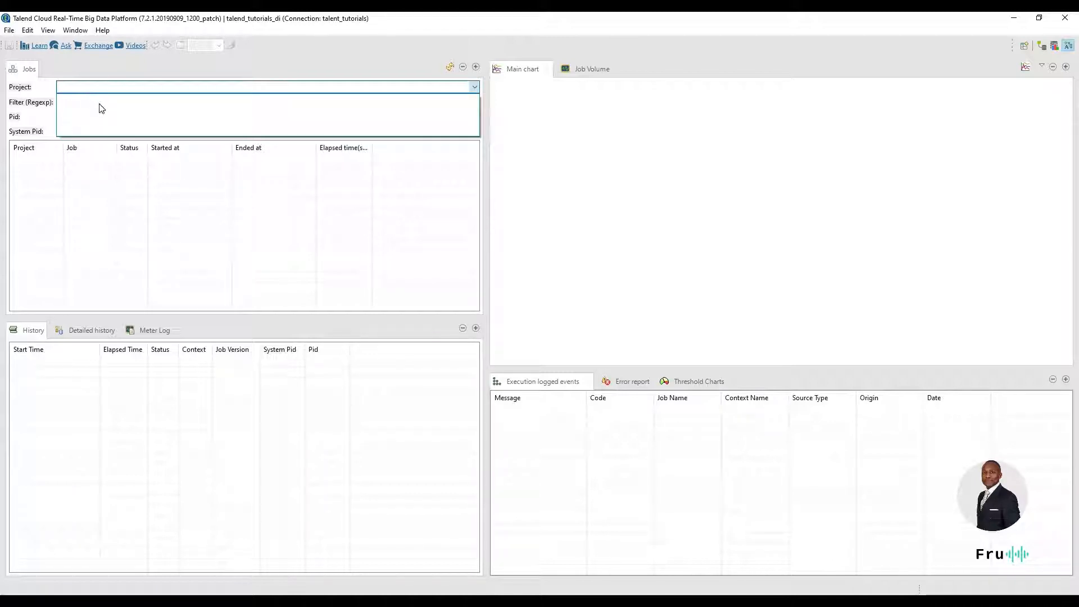
pyautogui.click(77, 33)
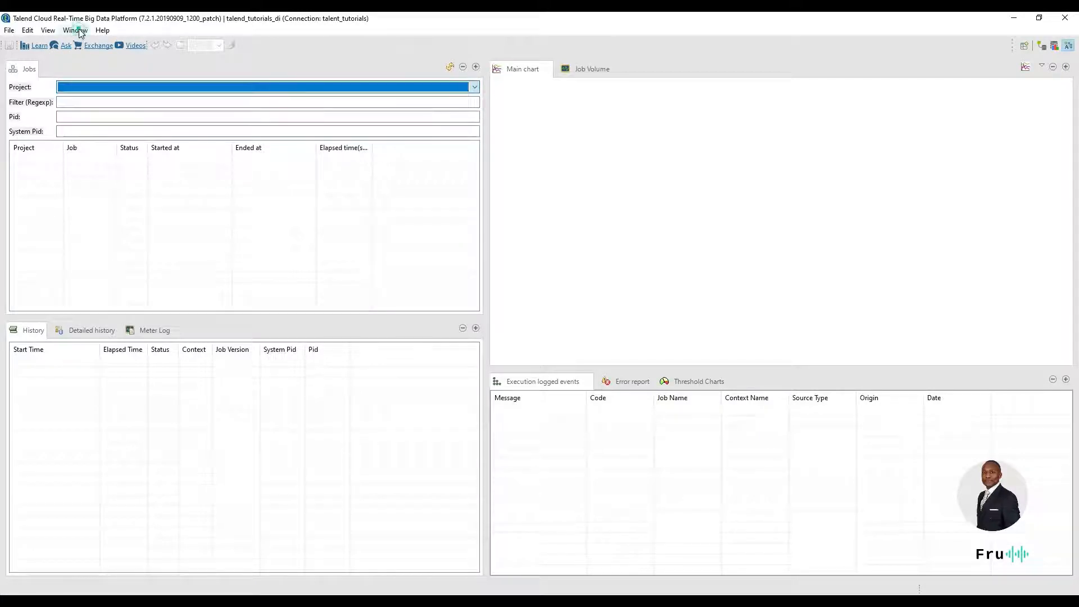
pyautogui.click(77, 31)
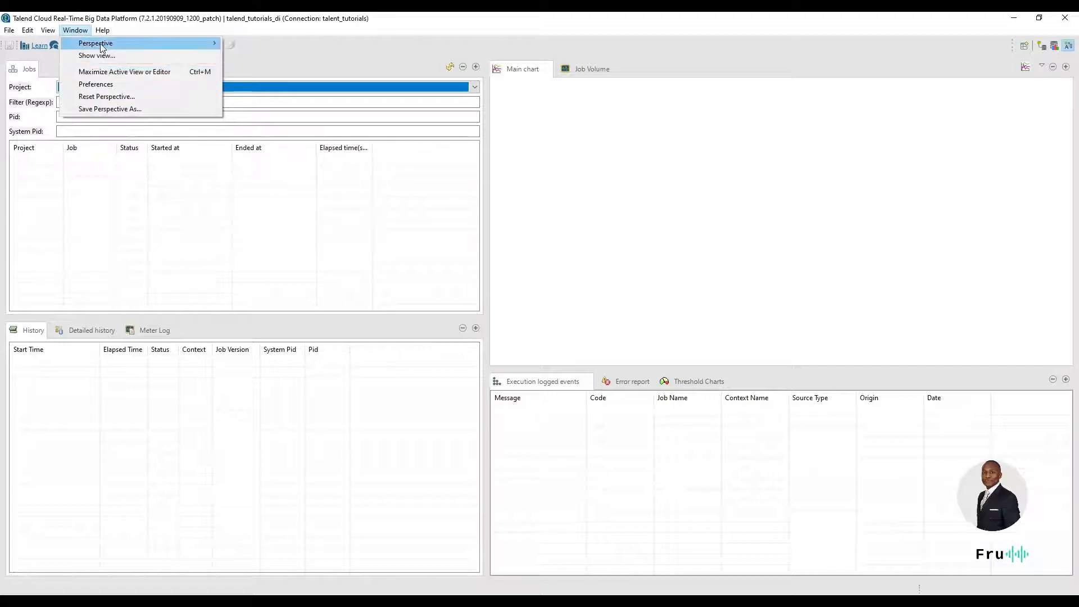
pyautogui.click(97, 84)
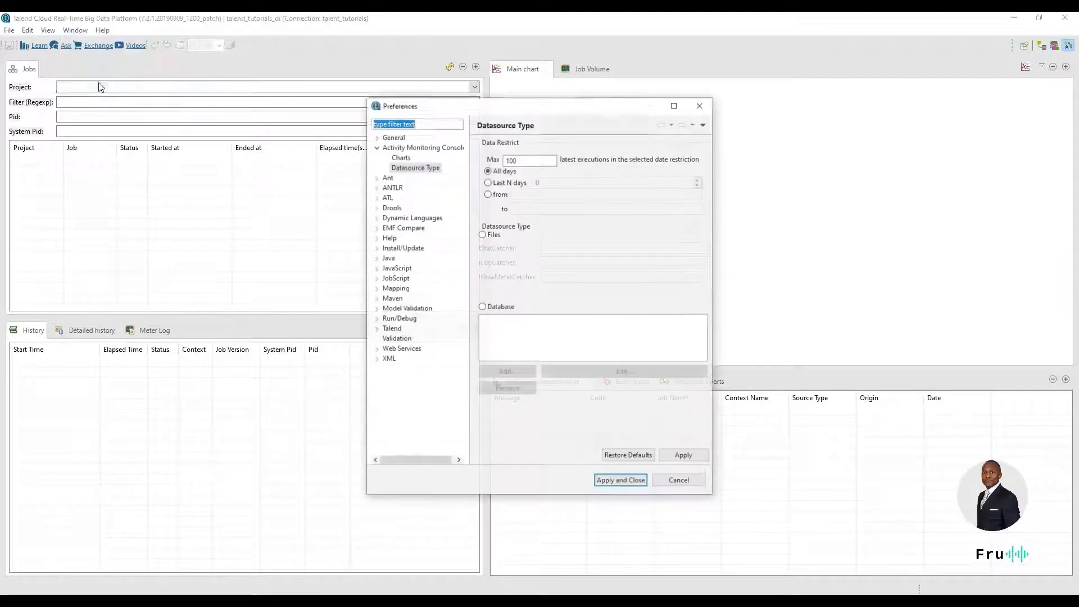
pyautogui.doubleClick(402, 147)
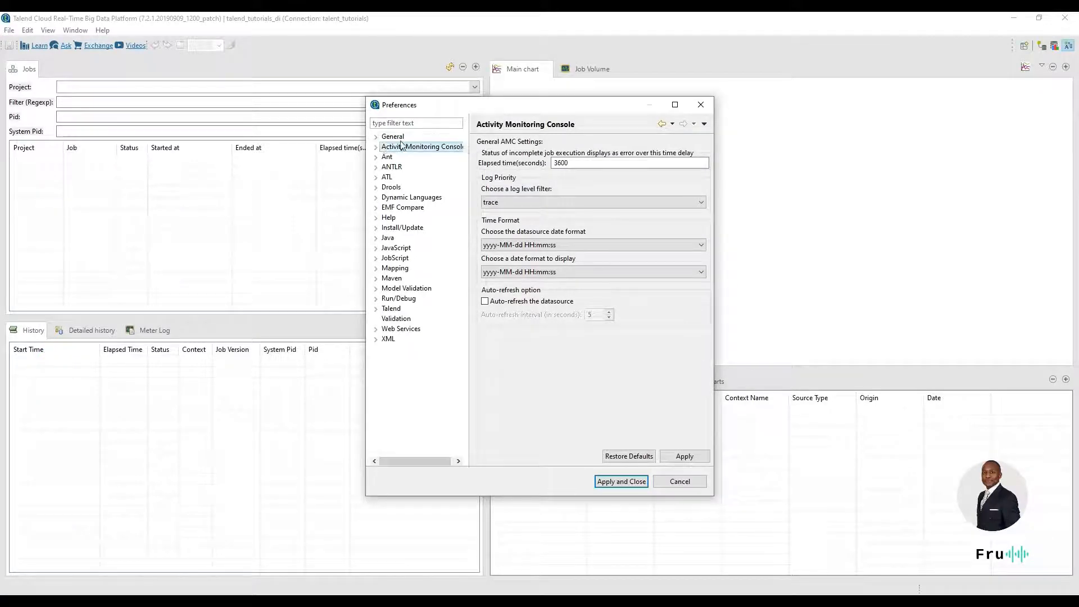
pyautogui.click(377, 147)
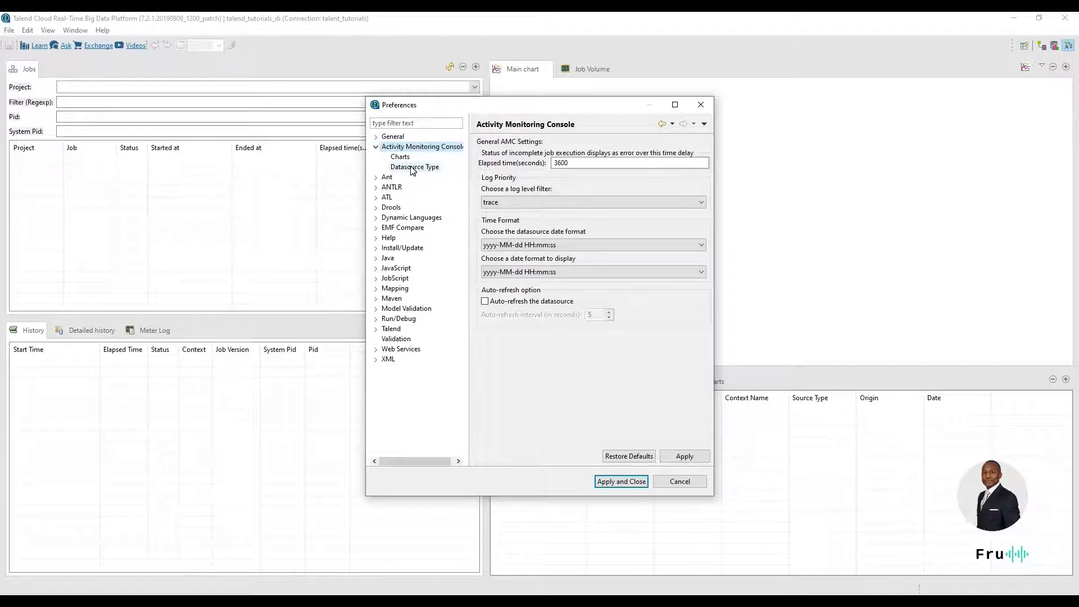
pyautogui.click(413, 167)
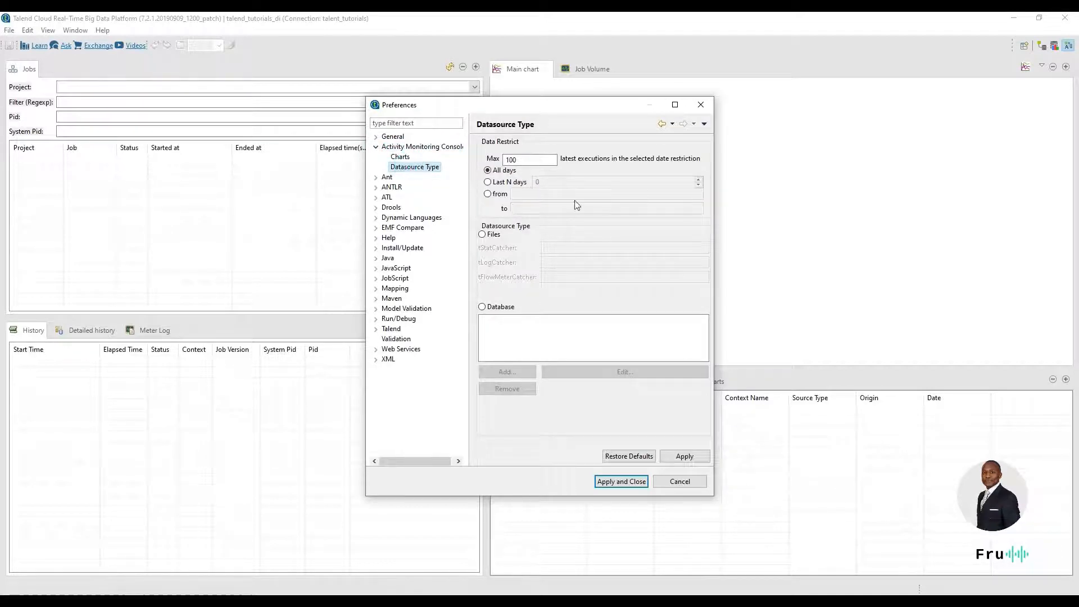
pyautogui.moveTo(714, 241); pyautogui.dragTo(922, 241)
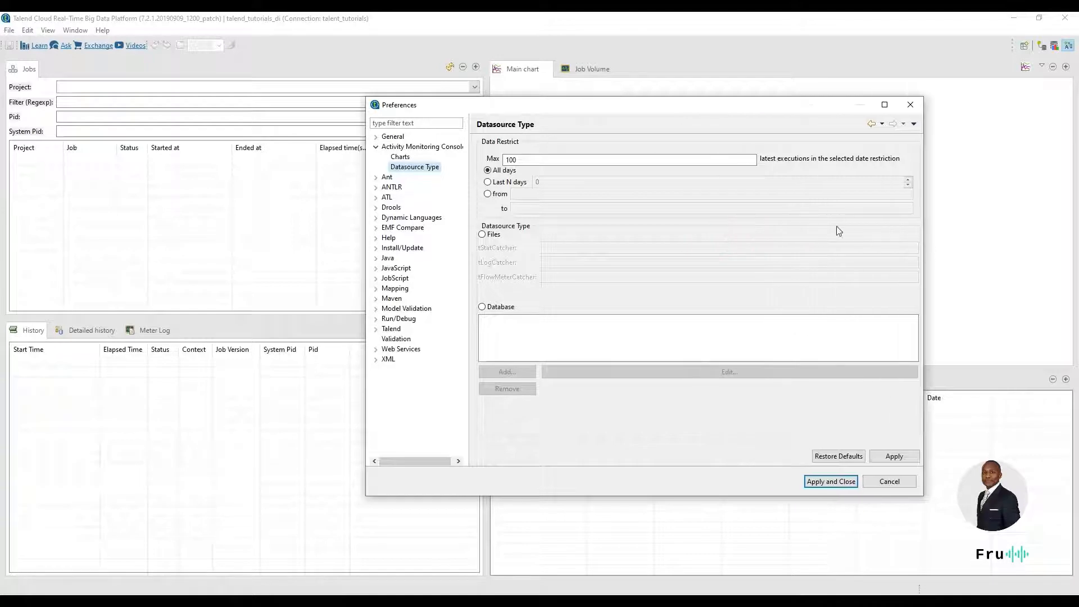
pyautogui.moveTo(698, 103); pyautogui.dragTo(502, 83)
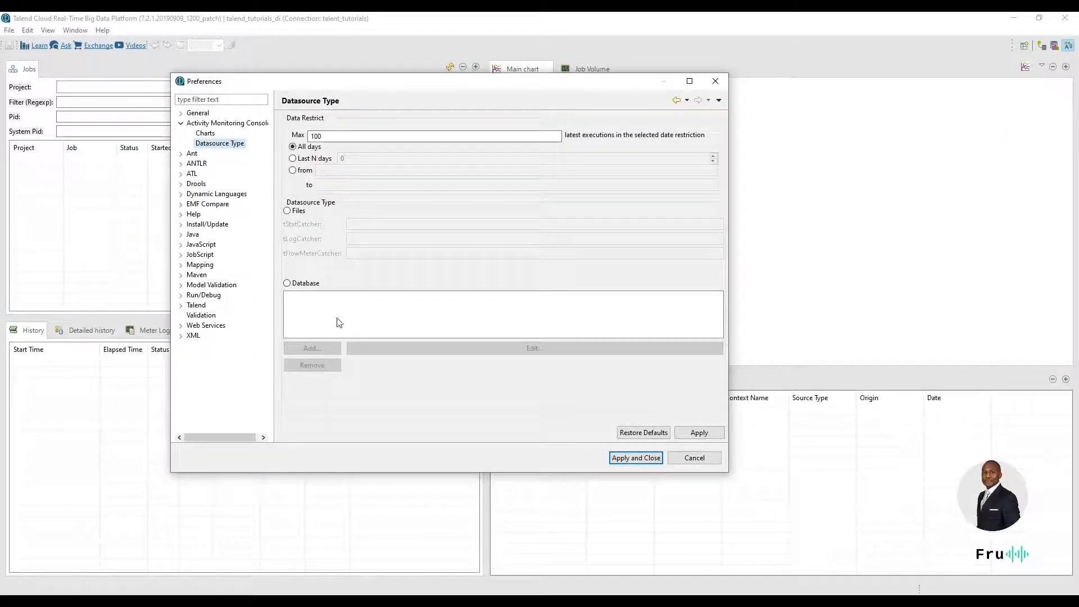
# Set the datasource type to Database and add a database bookmark named talend_amc.
pyautogui.click(306, 284)
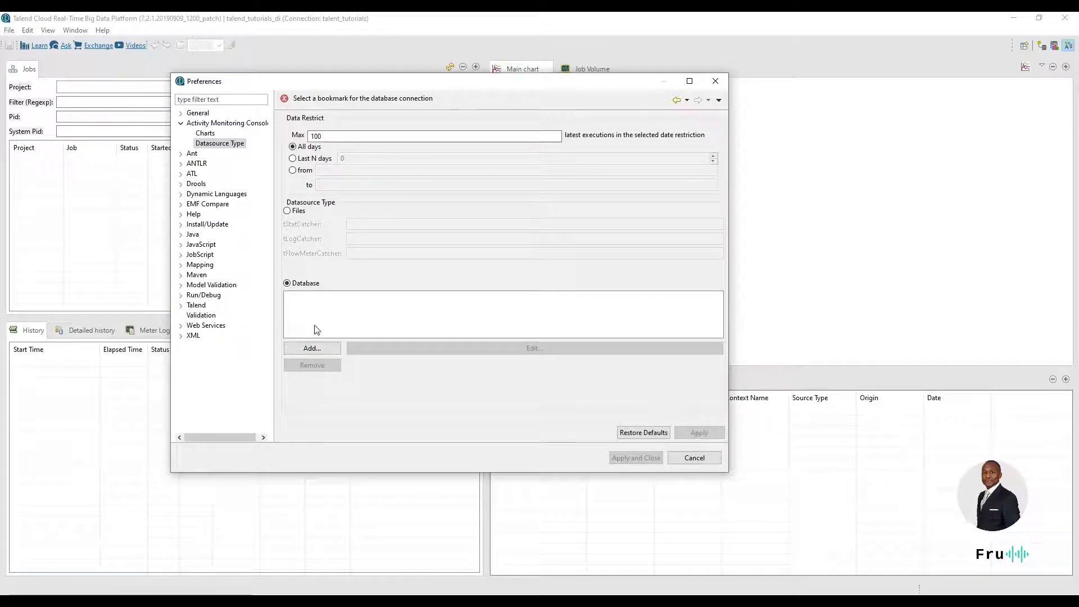
pyautogui.click(303, 212)
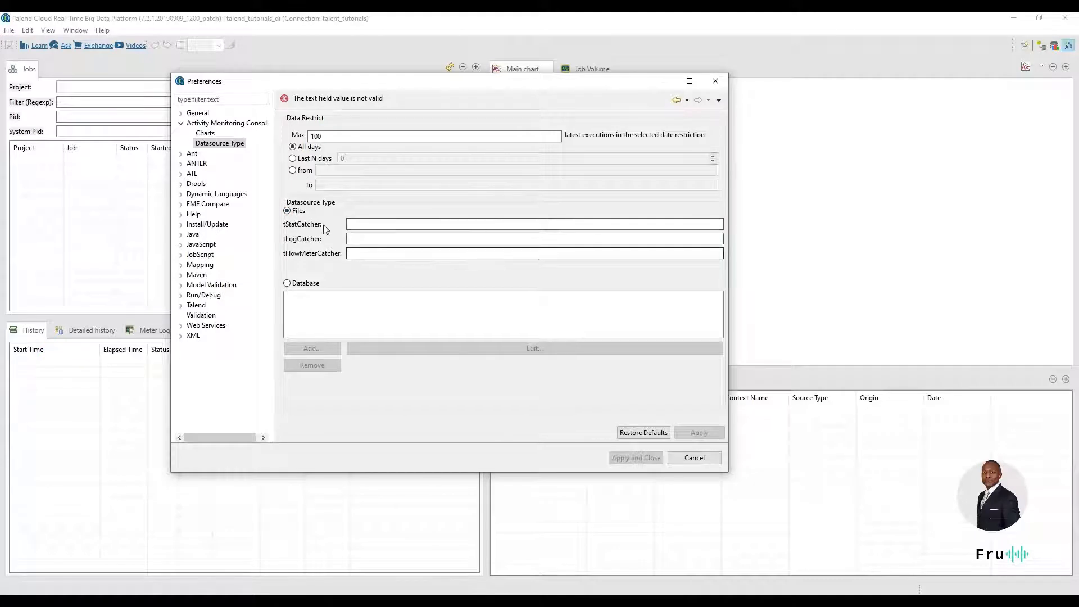
pyautogui.click(307, 284)
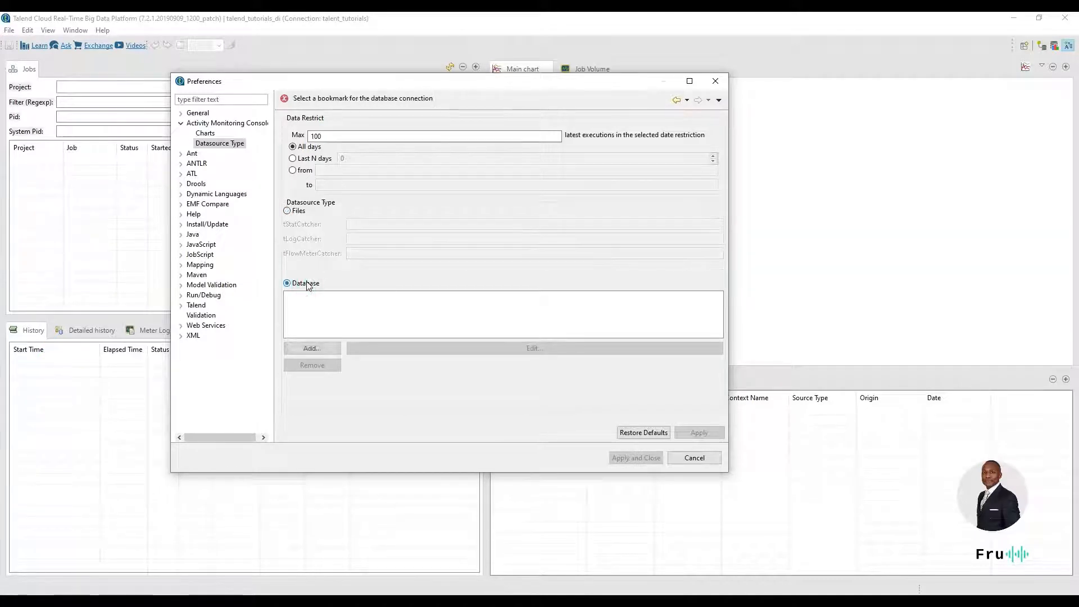
pyautogui.click(313, 348)
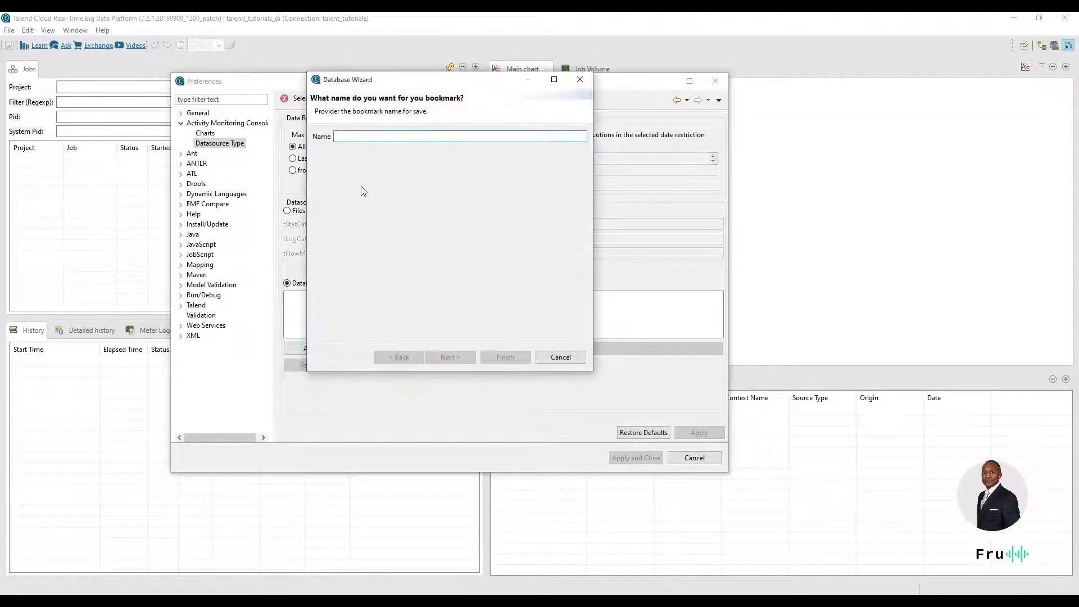
pyautogui.write('ta')
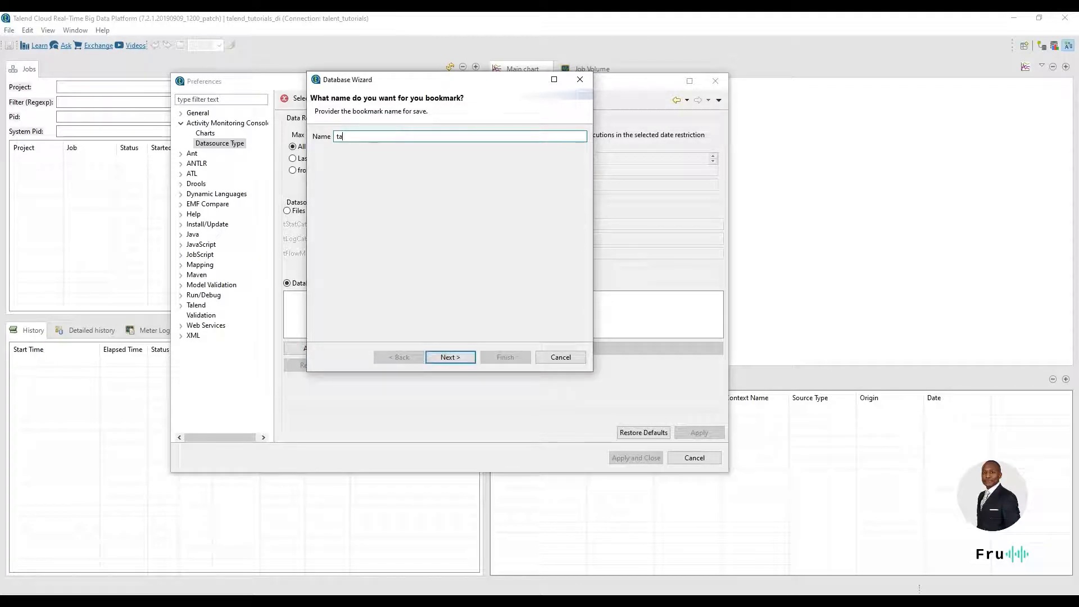
pyautogui.write('lend_amc')
pyautogui.press('Return')
# Fill in the MySQL connection details with user id root, the database password and the database name tutorials.
pyautogui.click(412, 139)
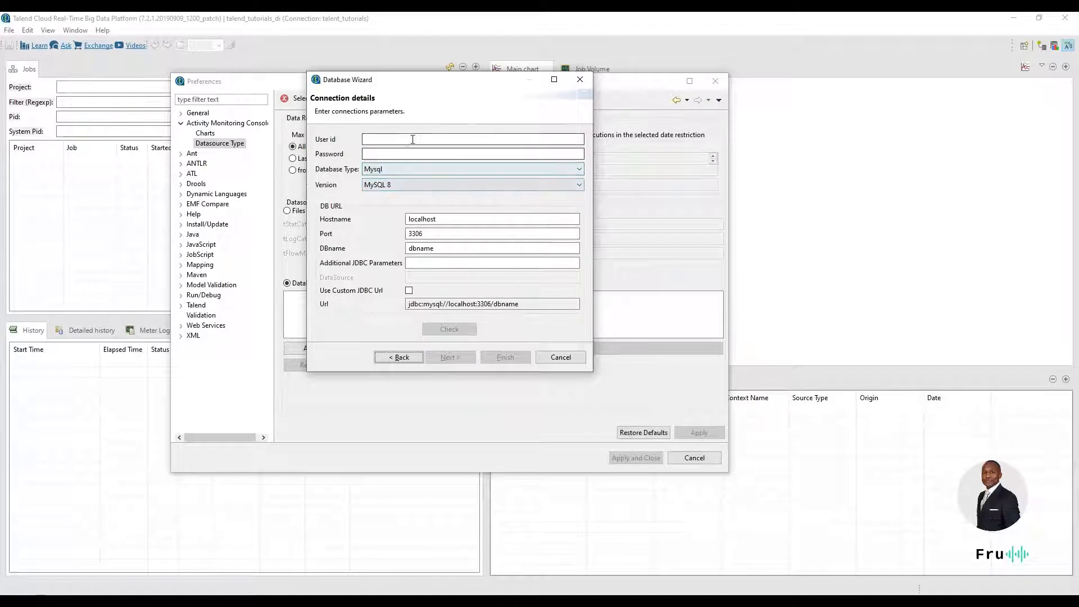
pyautogui.write('root')
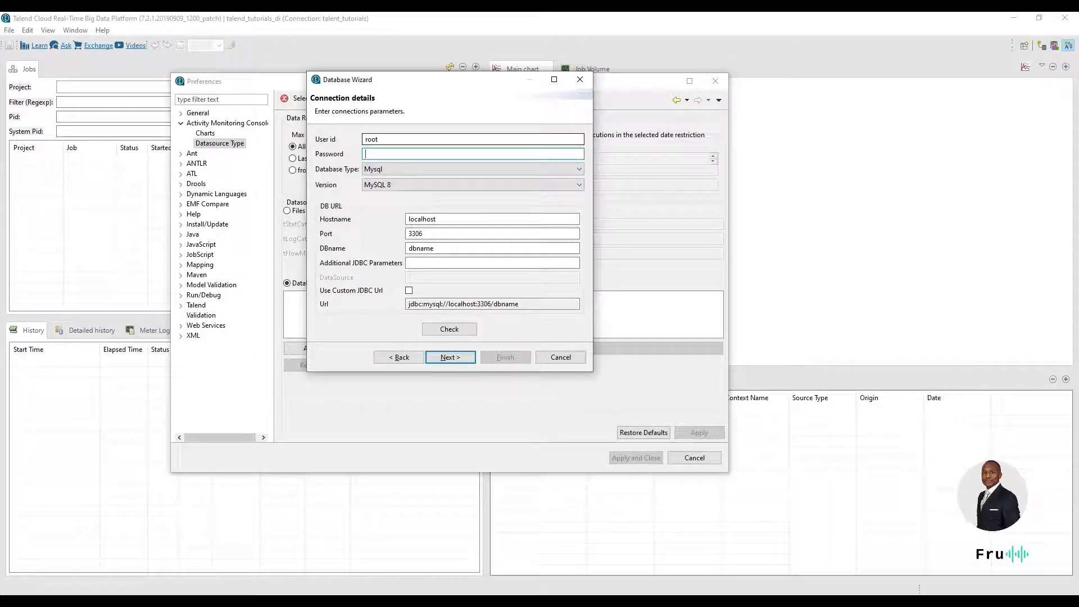
pyautogui.write('*********')
pyautogui.doubleClick(452, 249)
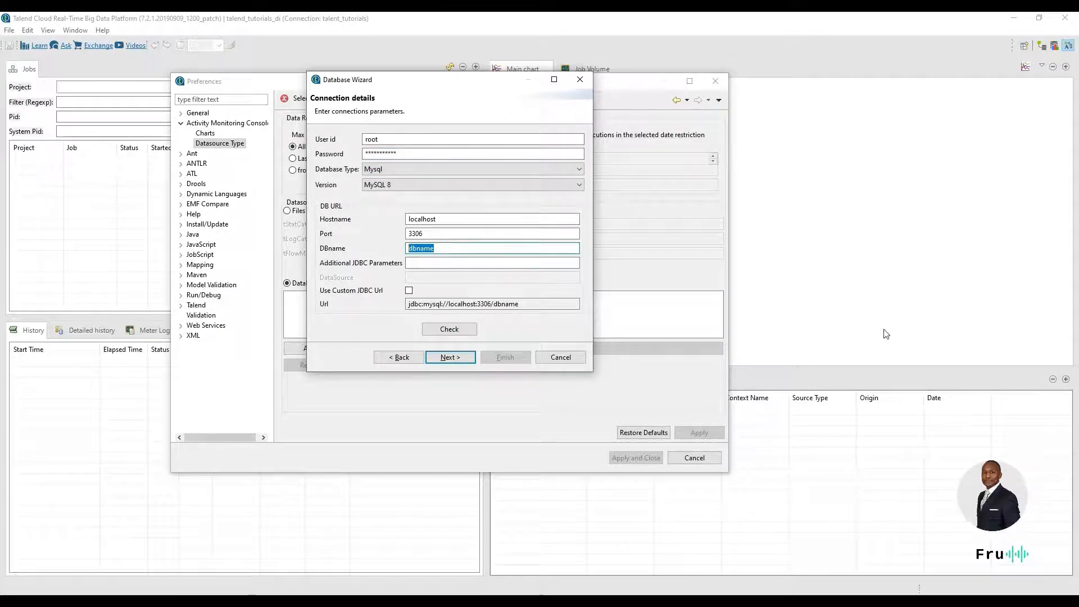
pyautogui.doubleClick(482, 248)
pyautogui.write('tutorials')
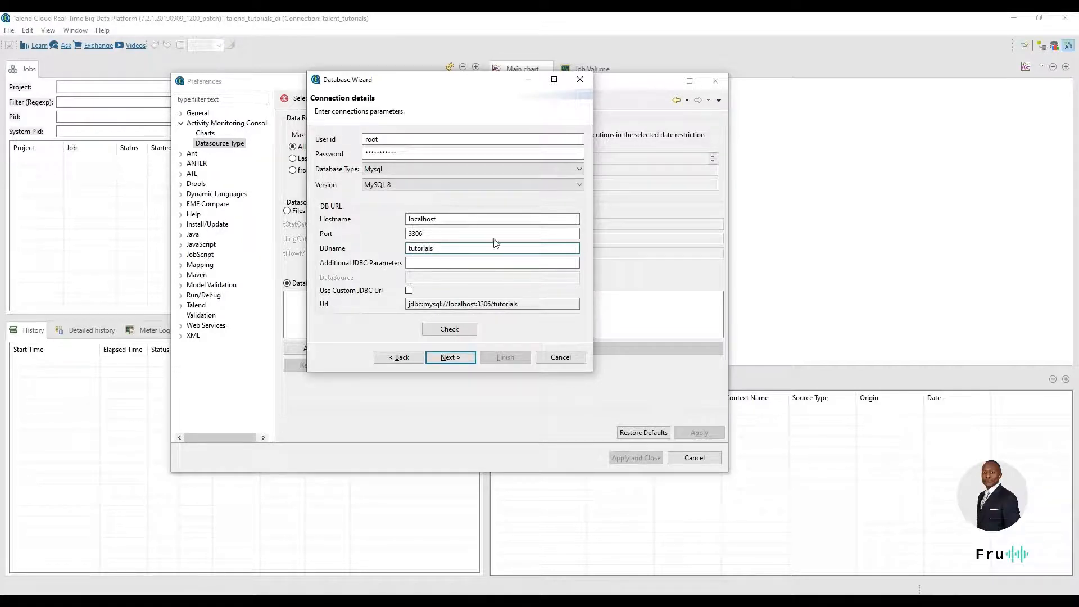
pyautogui.click(460, 262)
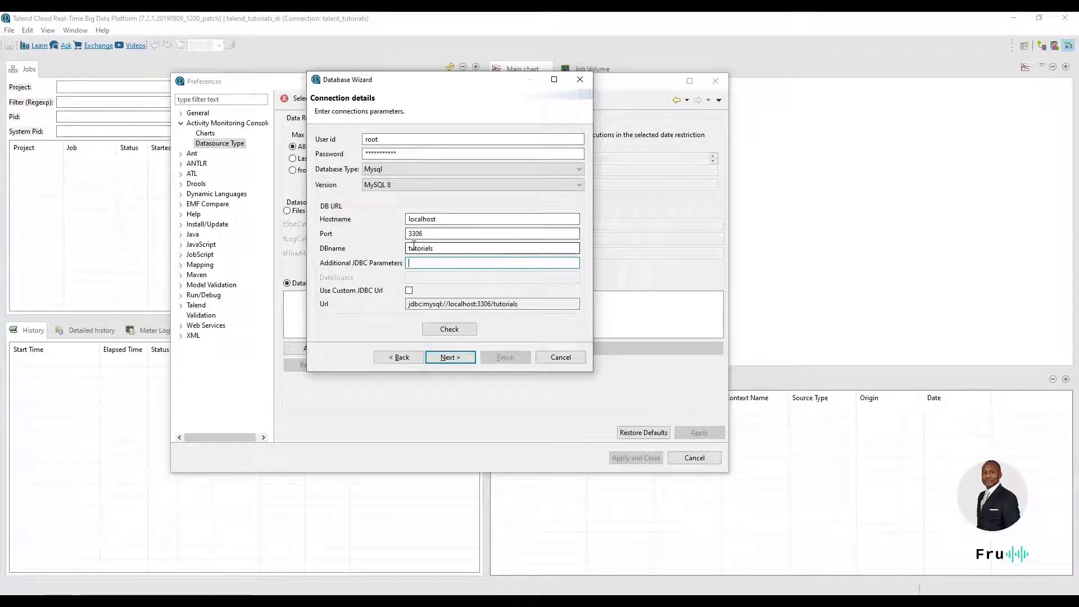
# Check the talend_amc database connection and proceed to the log tables selection.
pyautogui.click(446, 331)
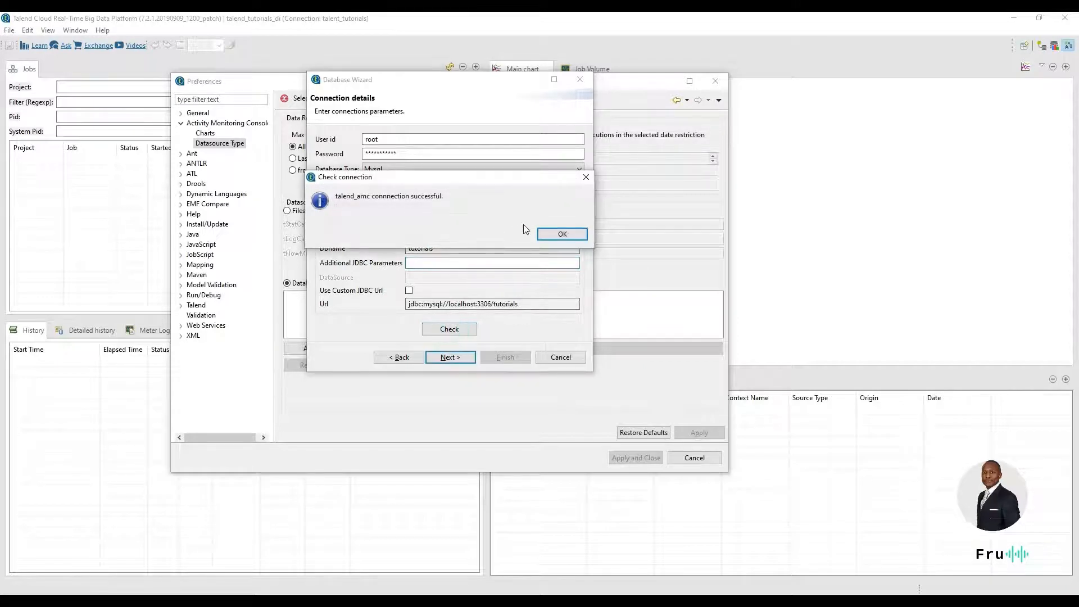
pyautogui.click(562, 234)
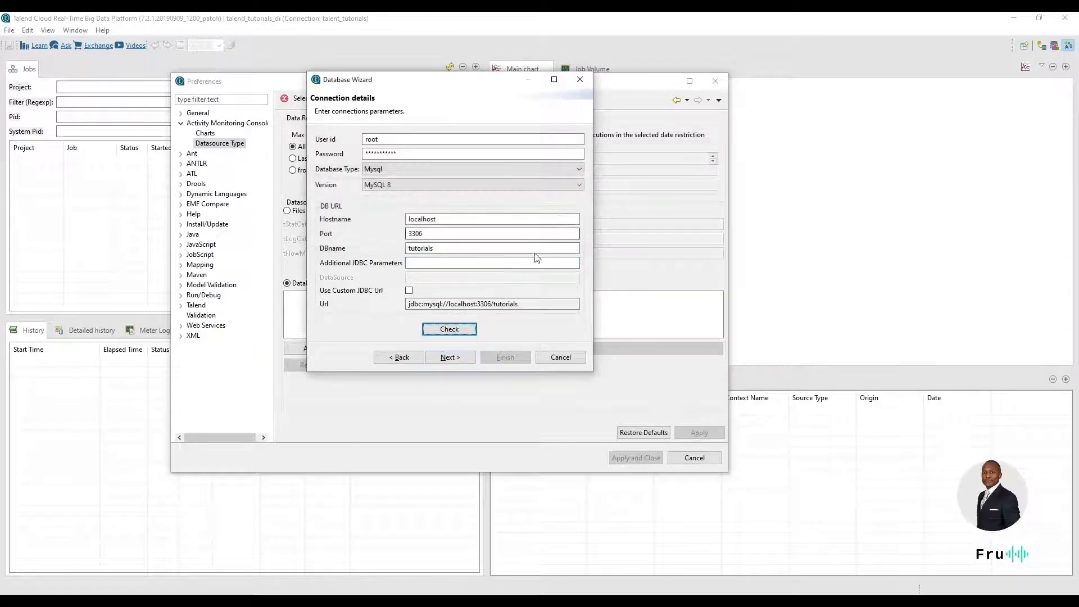
pyautogui.click(456, 359)
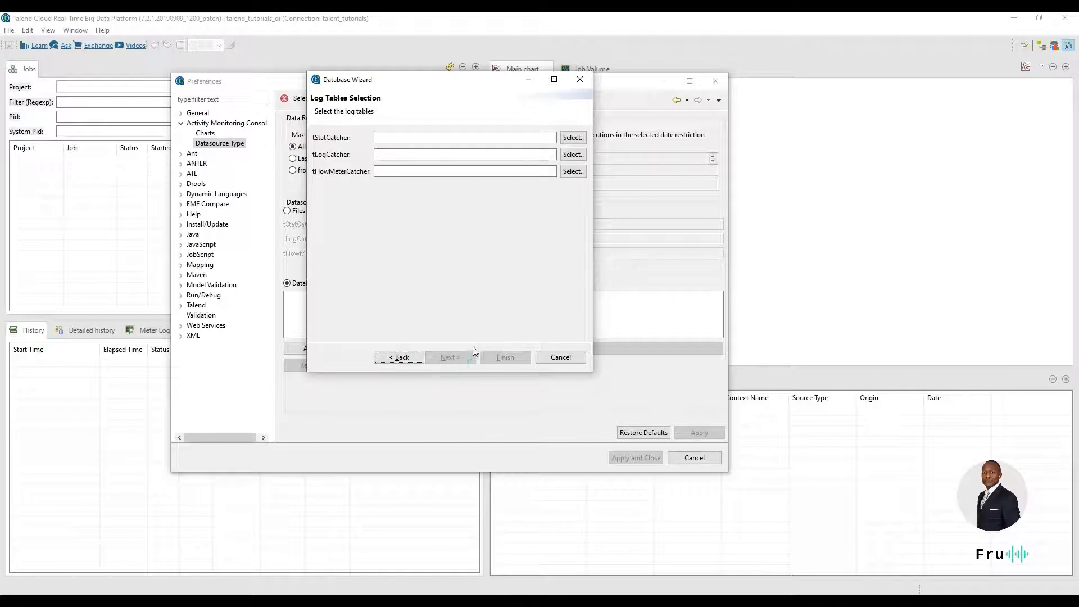
# Switch to MySQL Workbench and check the table names under the tutorials schema, then return to the log tables selection.
pyautogui.click(442, 134)
pyautogui.hotkey('alt', 'Tab')
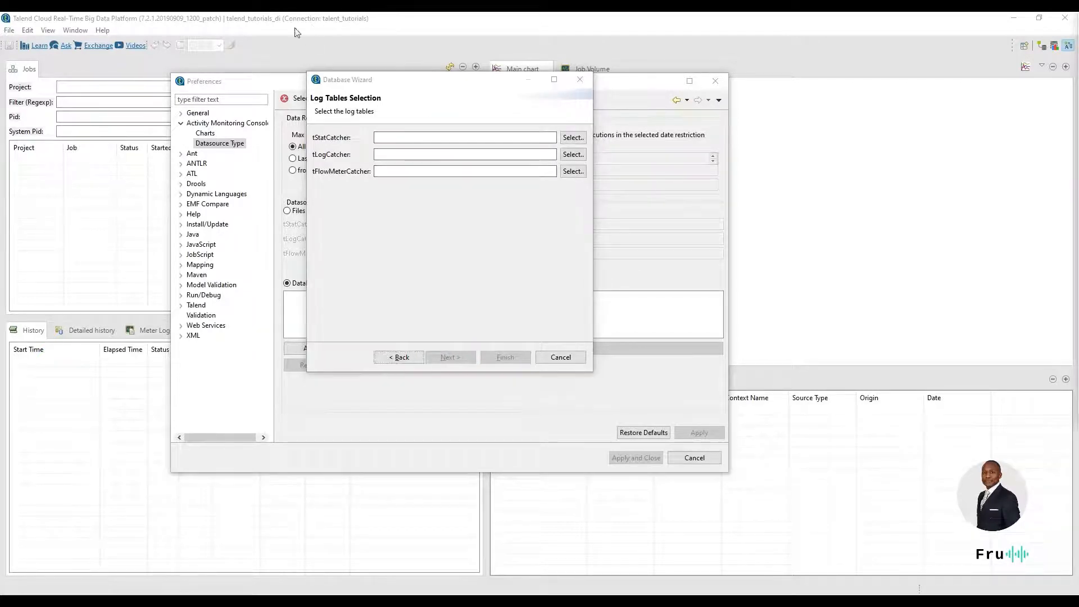
pyautogui.moveTo(881, 103); pyautogui.dragTo(719, 131)
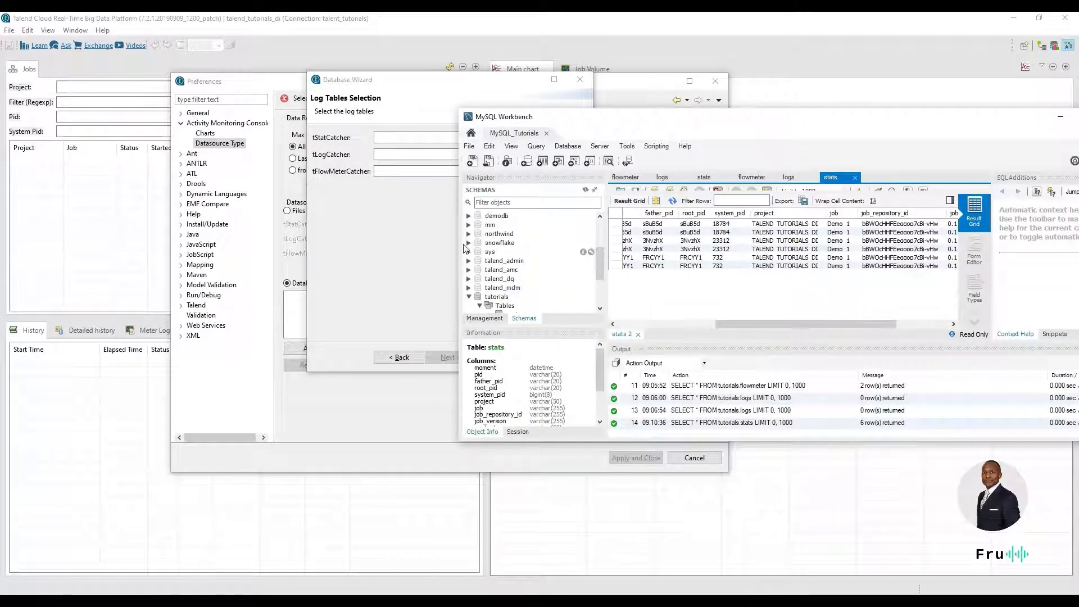
pyautogui.scroll(-3, 506, 258)
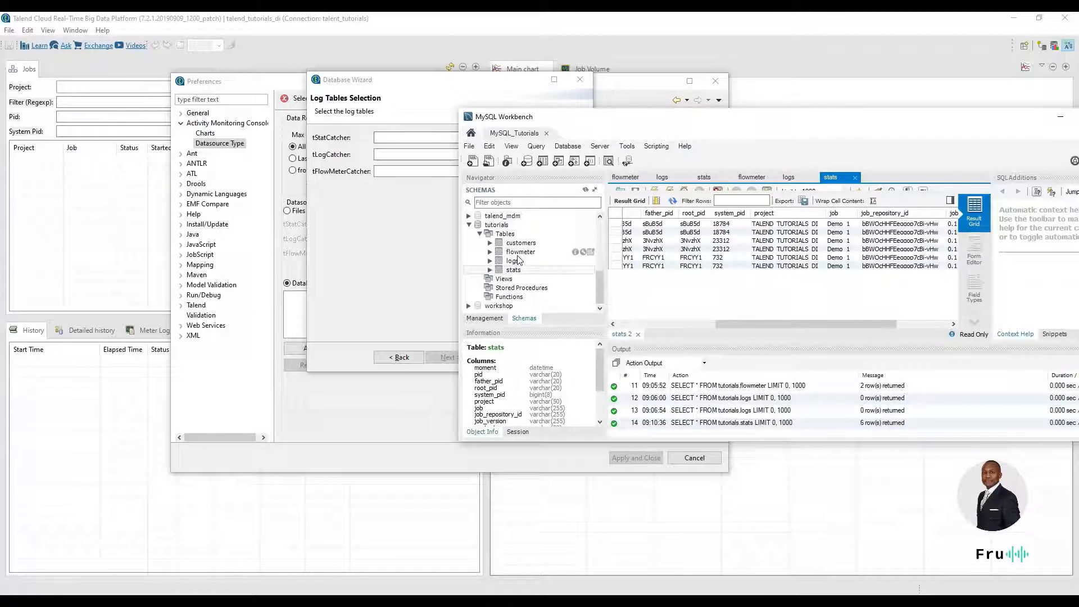
pyautogui.moveTo(796, 115); pyautogui.dragTo(368, 13)
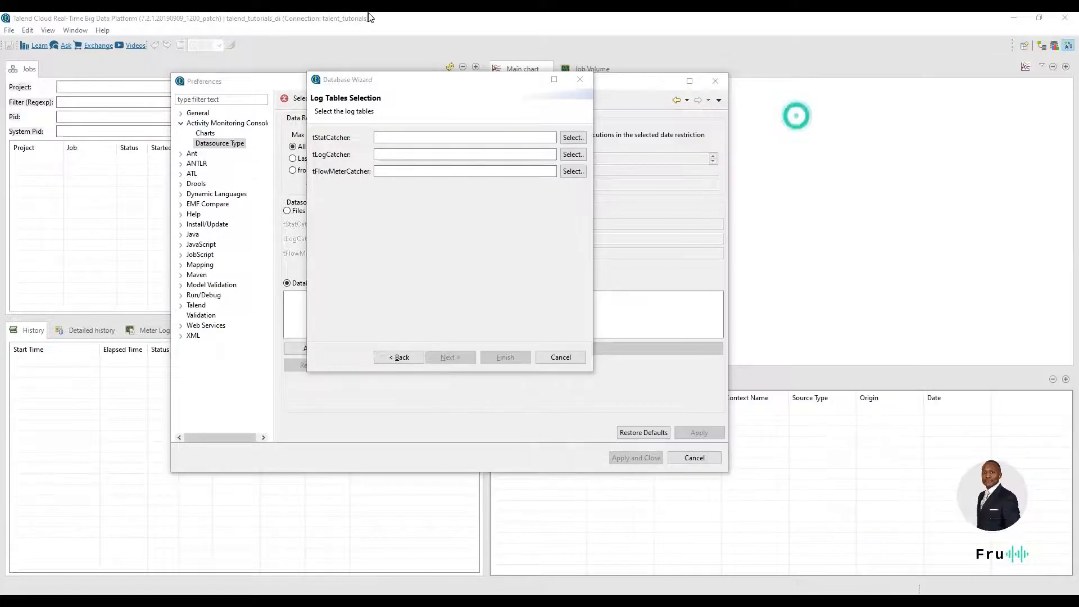
# Assign the log tables: stats for tStatCatcher, logs for tLogCatcher and flowmeter for tFlowMeterCatcher.
pyautogui.click(430, 138)
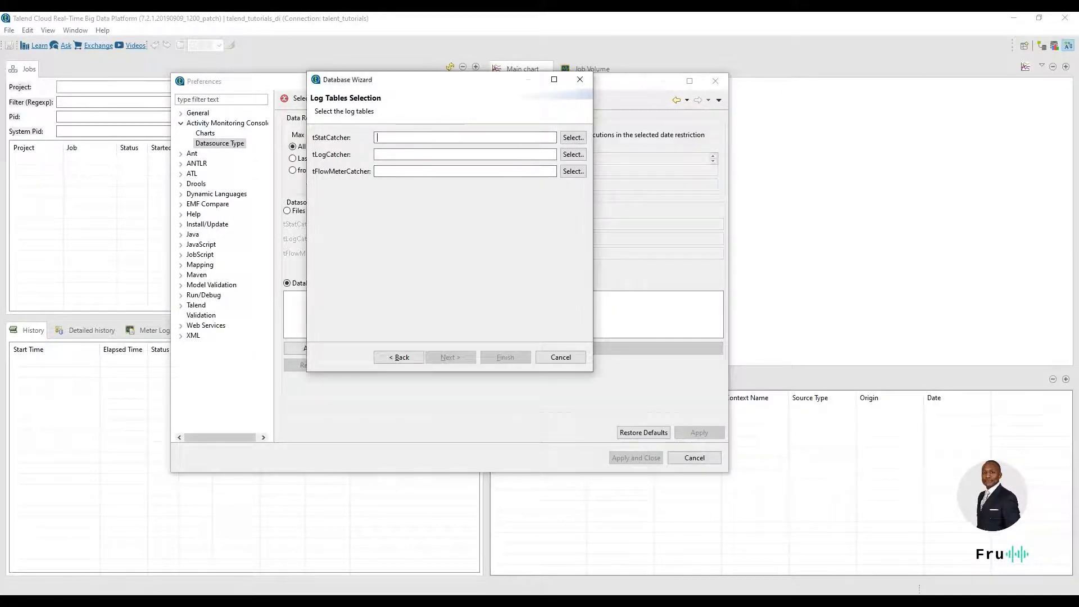
pyautogui.write('stats')
pyautogui.press('Tab')
pyautogui.press('Tab')
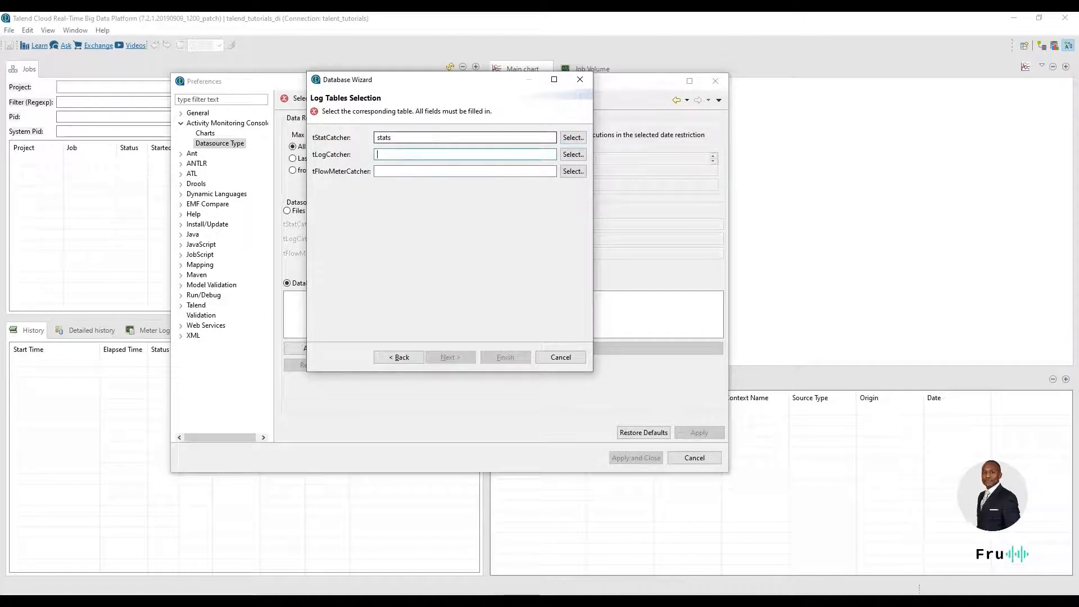
pyautogui.write('logs')
pyautogui.press('Tab')
pyautogui.press('Tab')
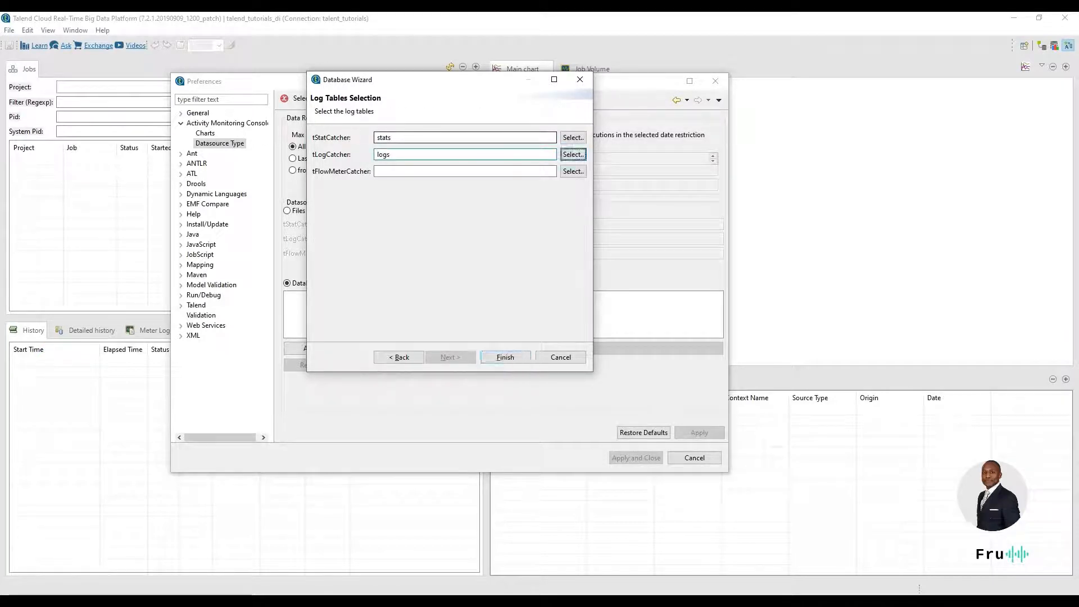
pyautogui.write('flowmeter')
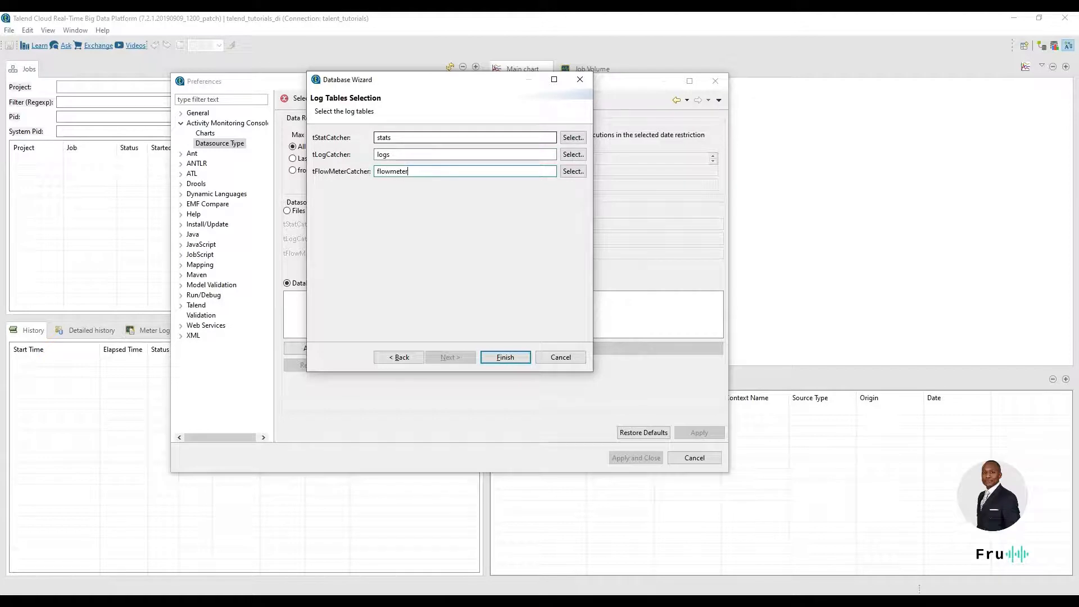
# Choose stats for tStatCatcher and flowmeter for tFlowMeterCatcher from the database's table list, and save the datasource preferences.
pyautogui.click(572, 137)
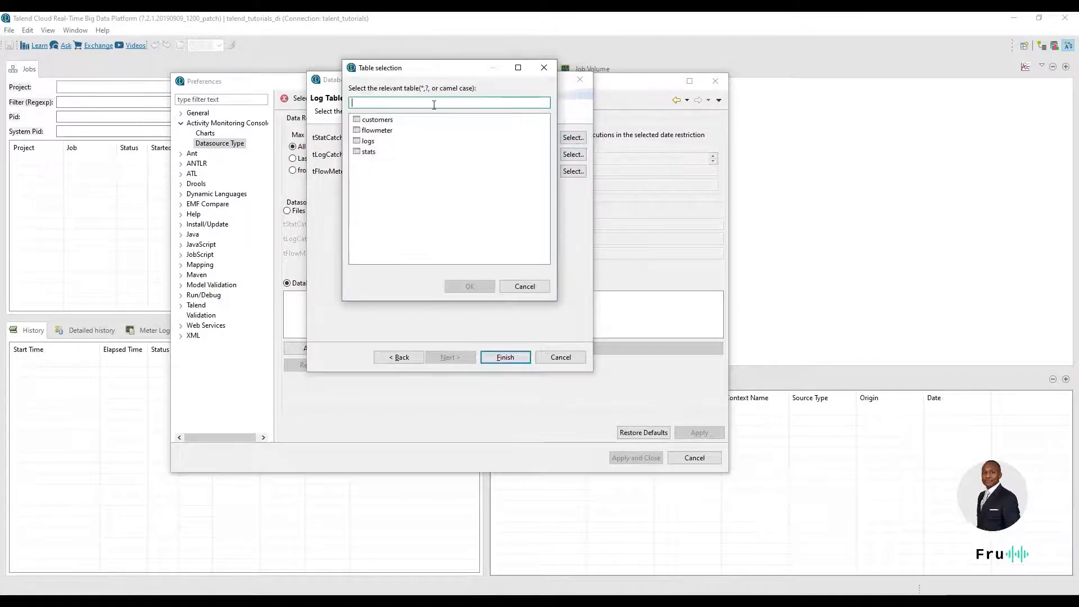
pyautogui.click(386, 132)
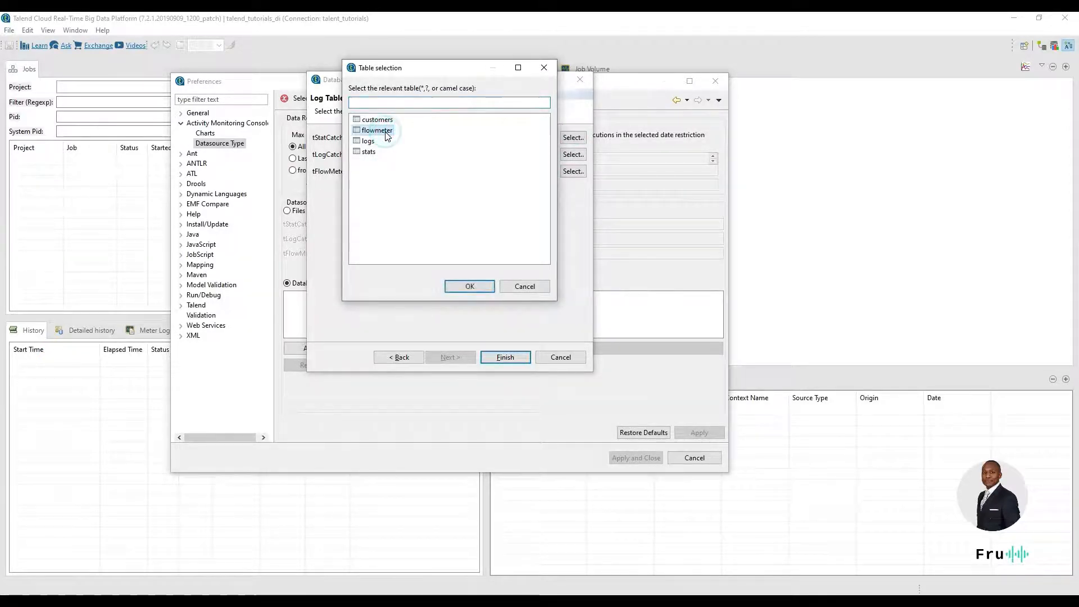
pyautogui.click(371, 153)
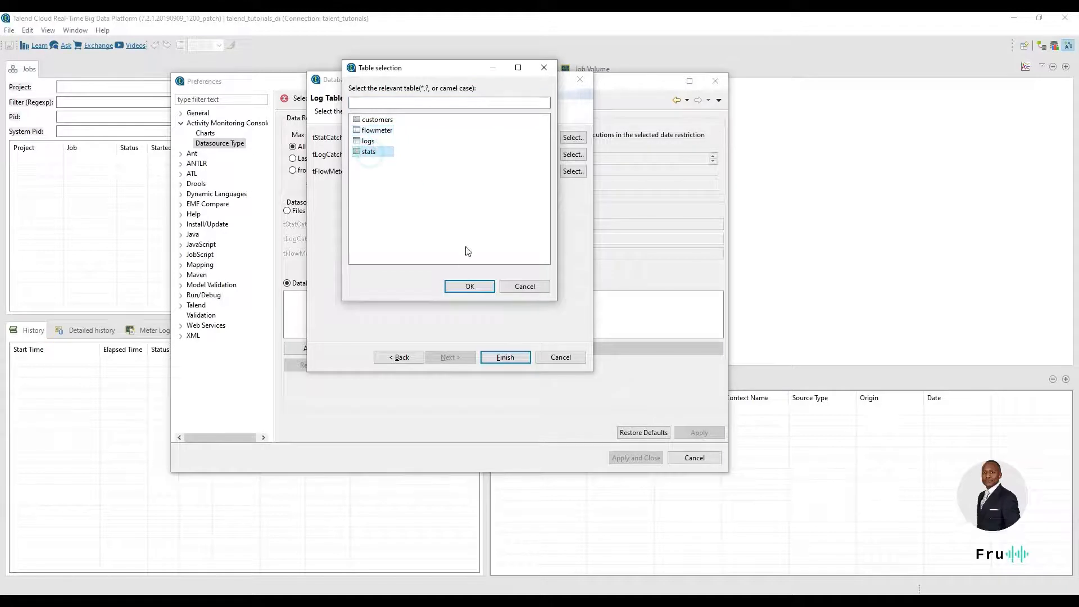
pyautogui.click(470, 287)
pyautogui.click(571, 171)
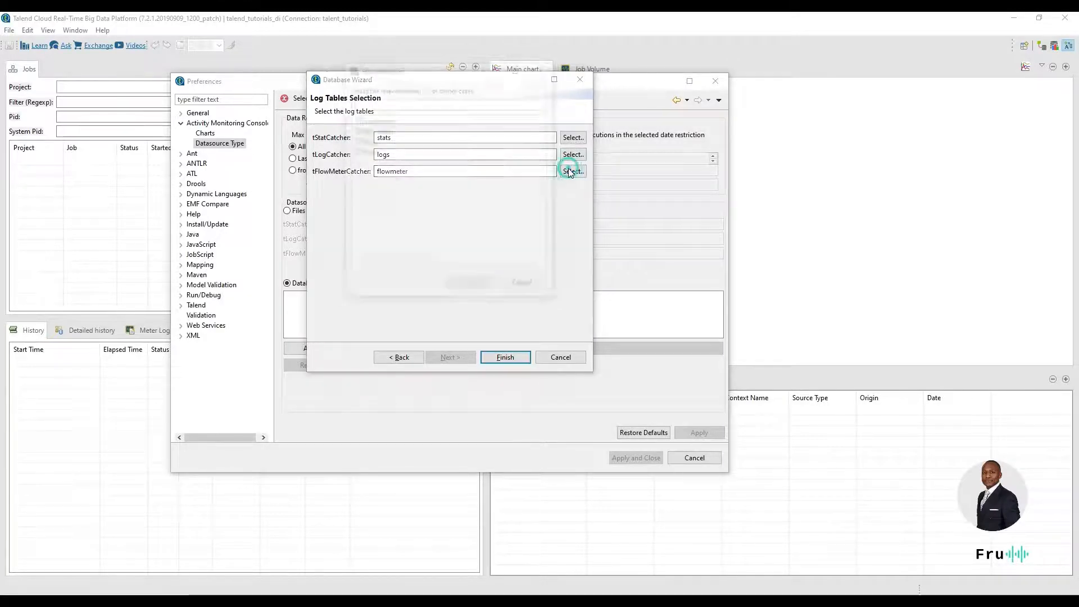
pyautogui.click(377, 131)
pyautogui.click(476, 287)
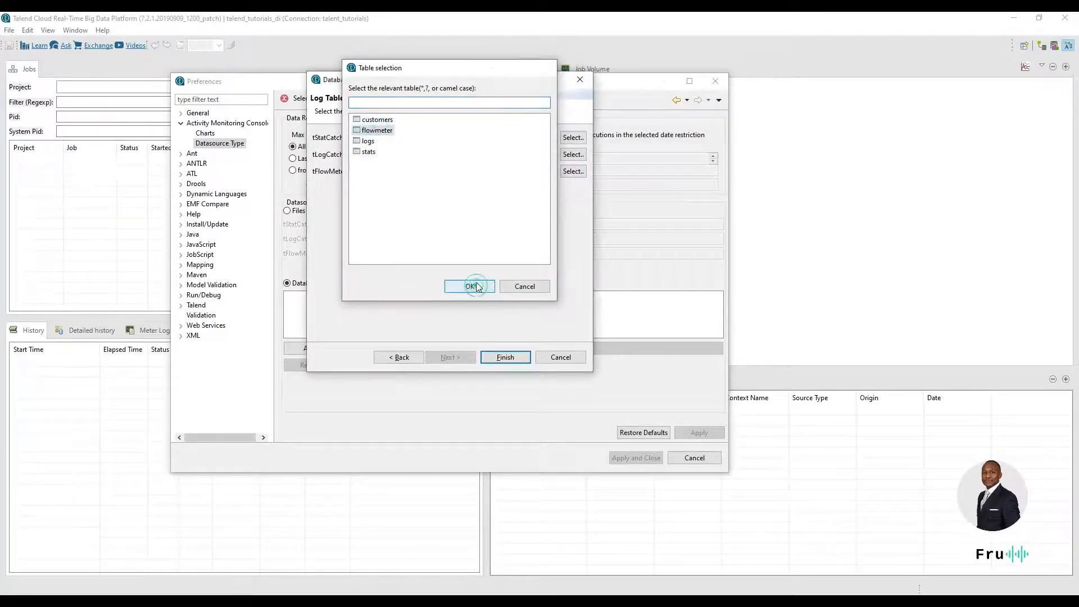
pyautogui.click(509, 357)
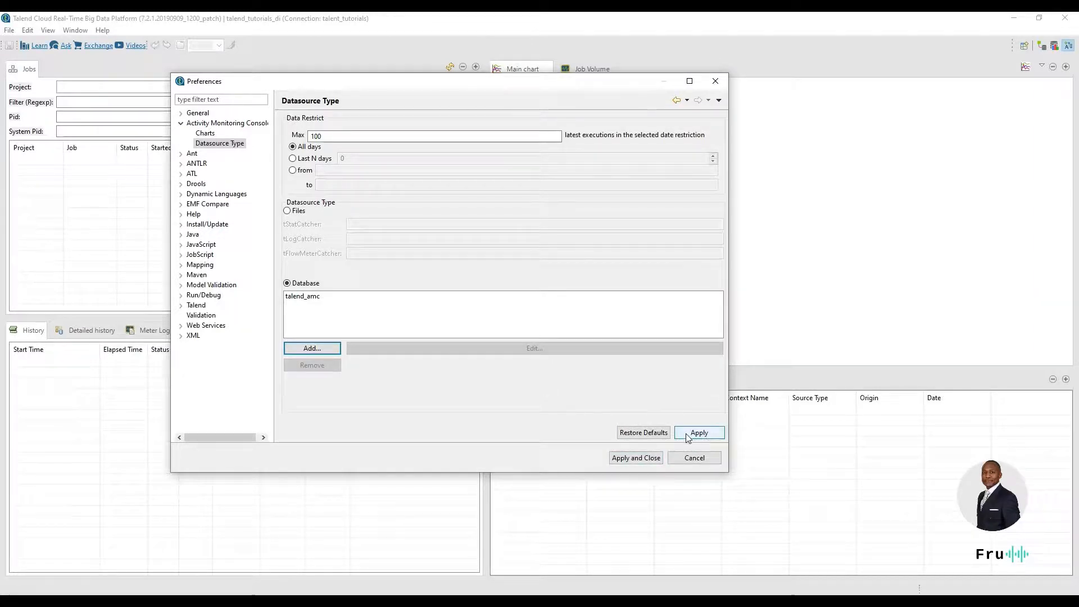
pyautogui.click(642, 460)
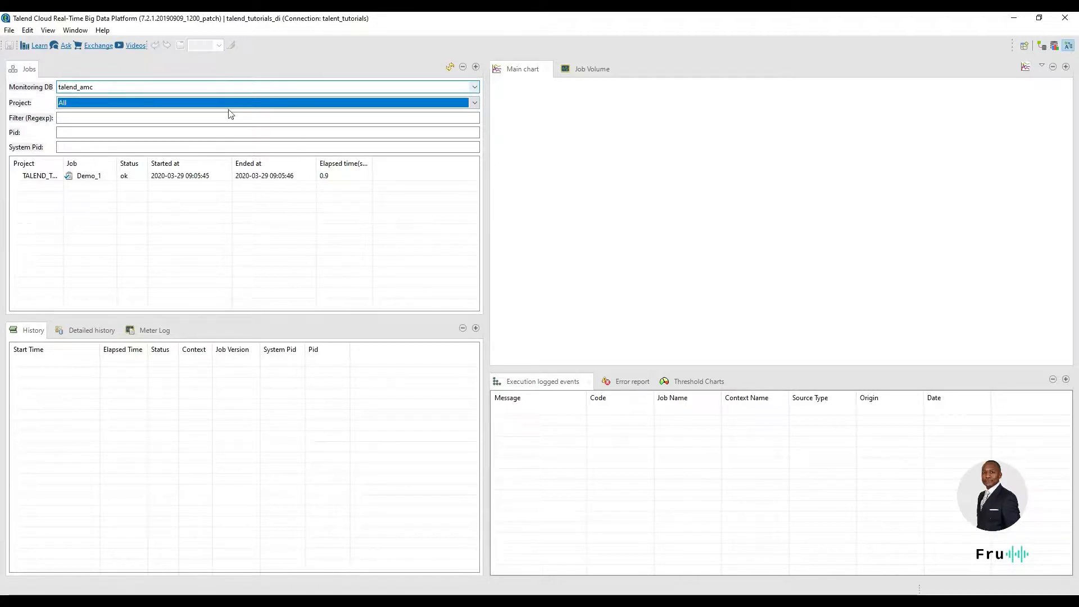
# Set the monitoring database to talend_amc and filter the jobs by the project TALEND_TUTORIALS_DI.
pyautogui.click(473, 88)
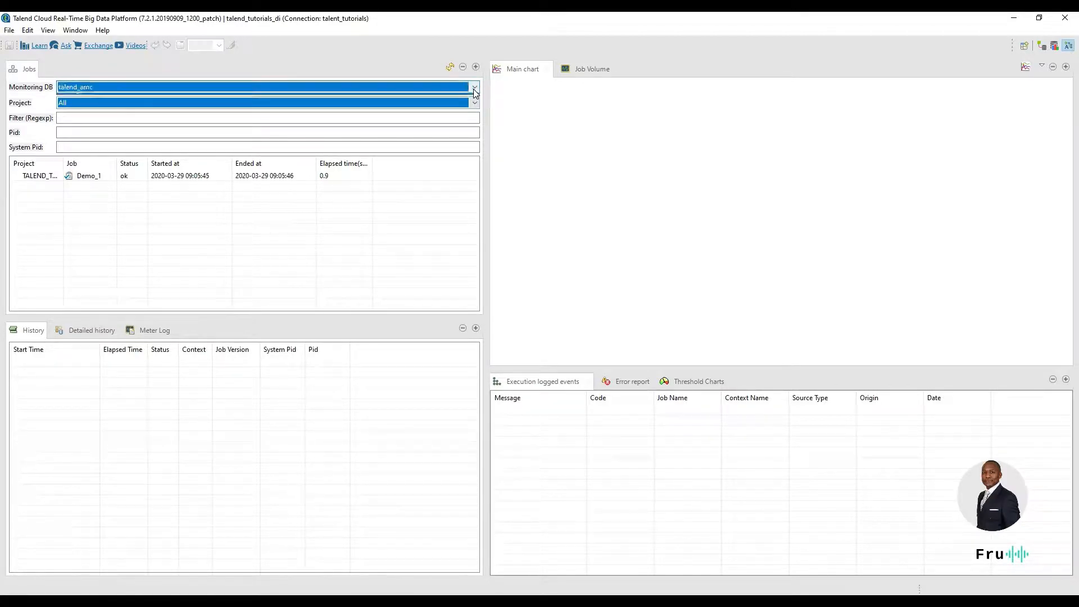
pyautogui.click(303, 99)
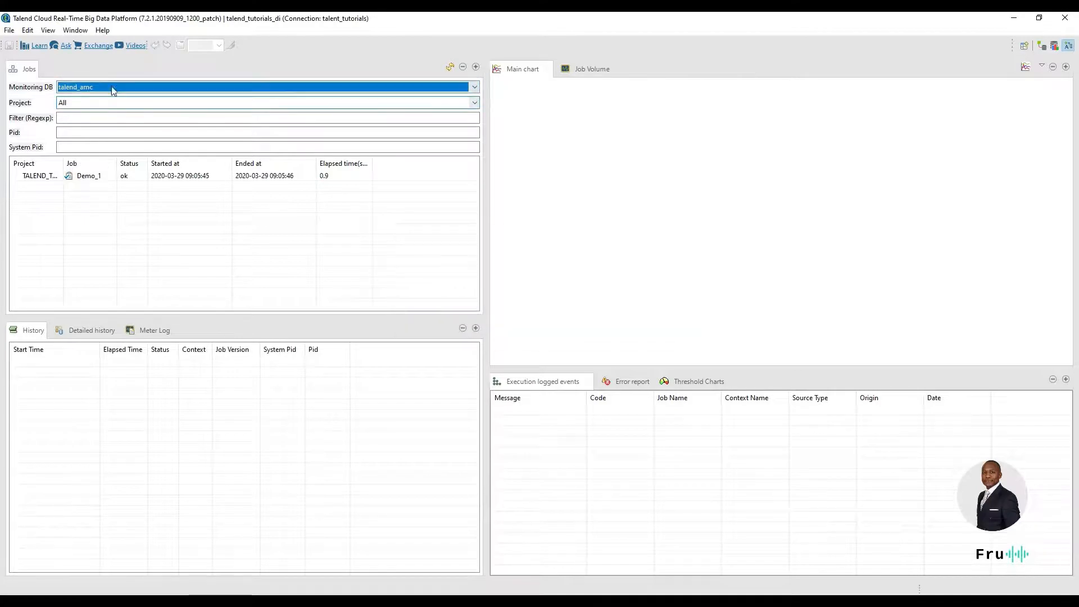
pyautogui.click(92, 102)
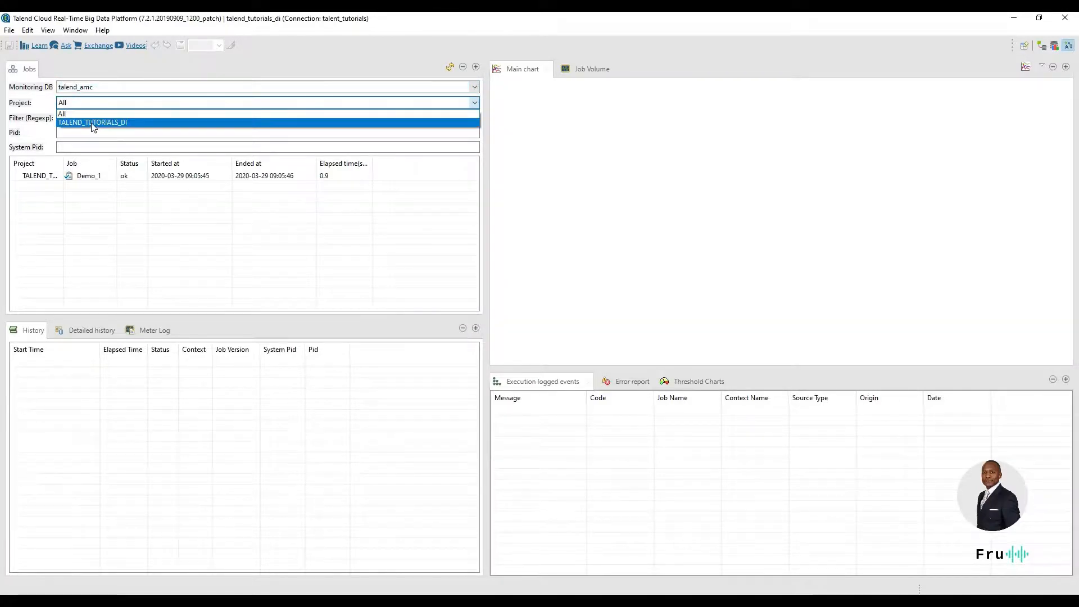
pyautogui.click(92, 123)
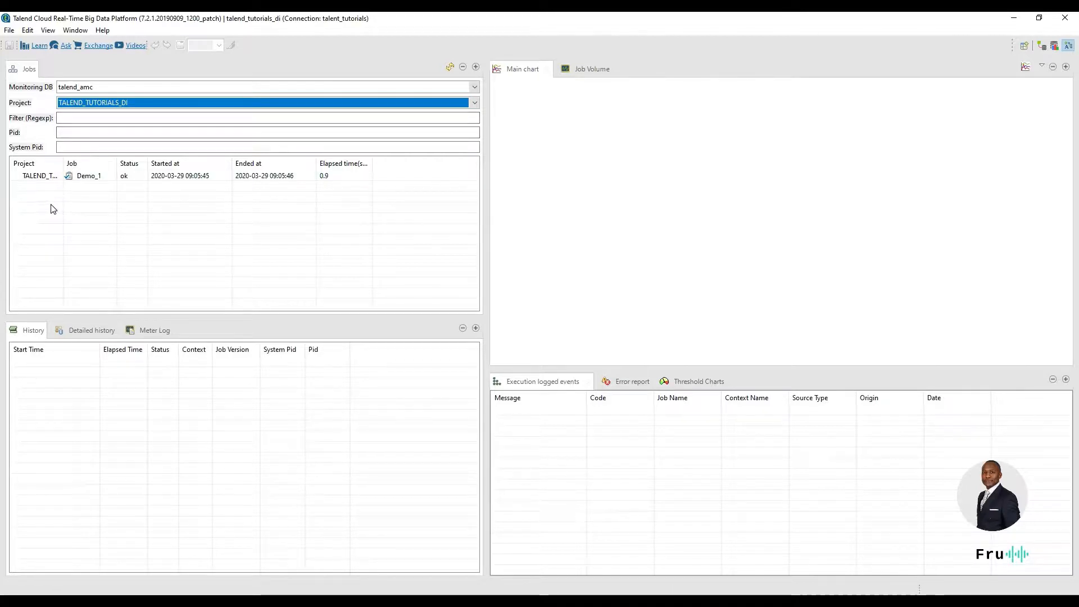
# Load the Demo_1 job's monitoring data and examine its error report, threshold charts, 09:05:09 run and job volume chart.
pyautogui.click(41, 177)
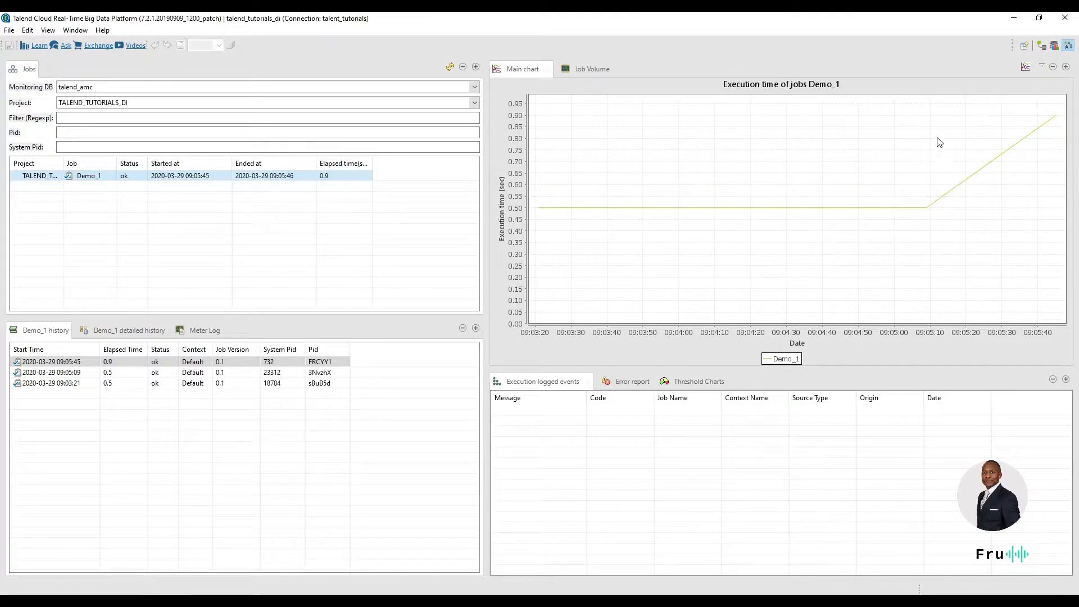
pyautogui.click(622, 380)
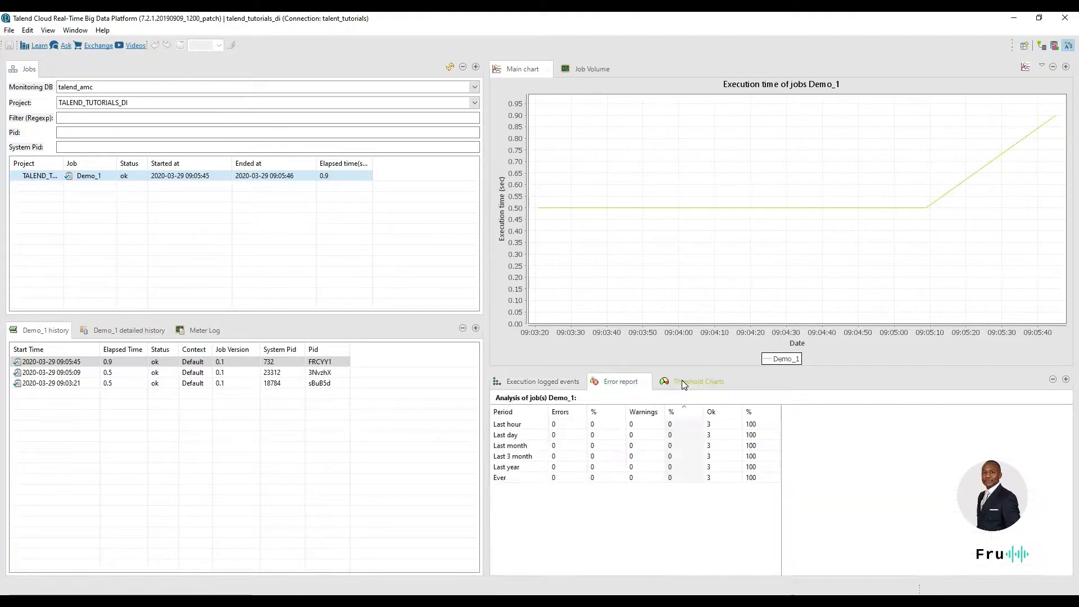
pyautogui.click(682, 381)
pyautogui.click(73, 373)
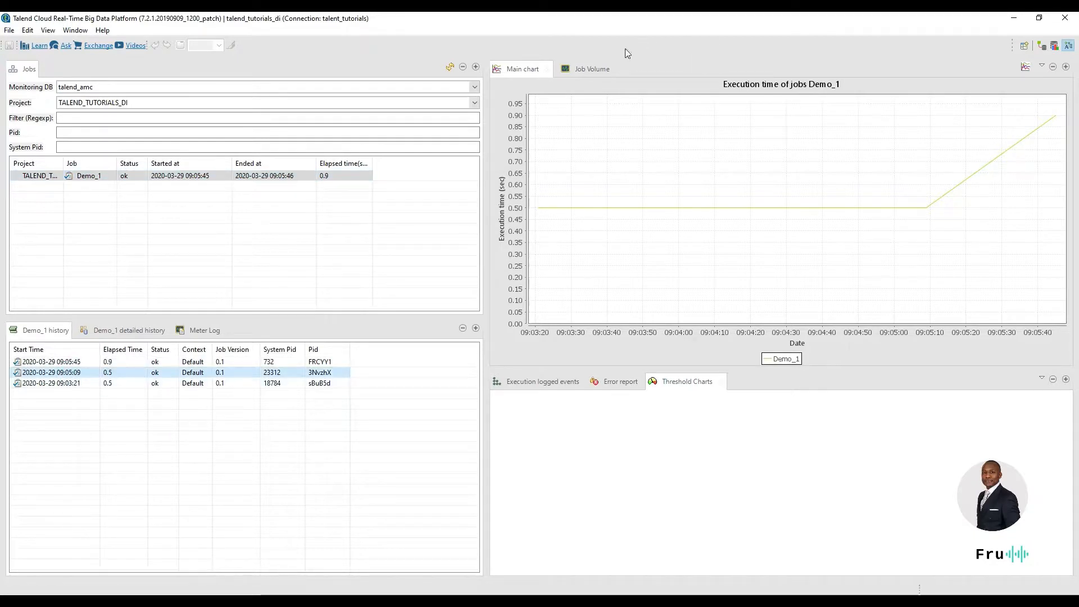
pyautogui.click(605, 67)
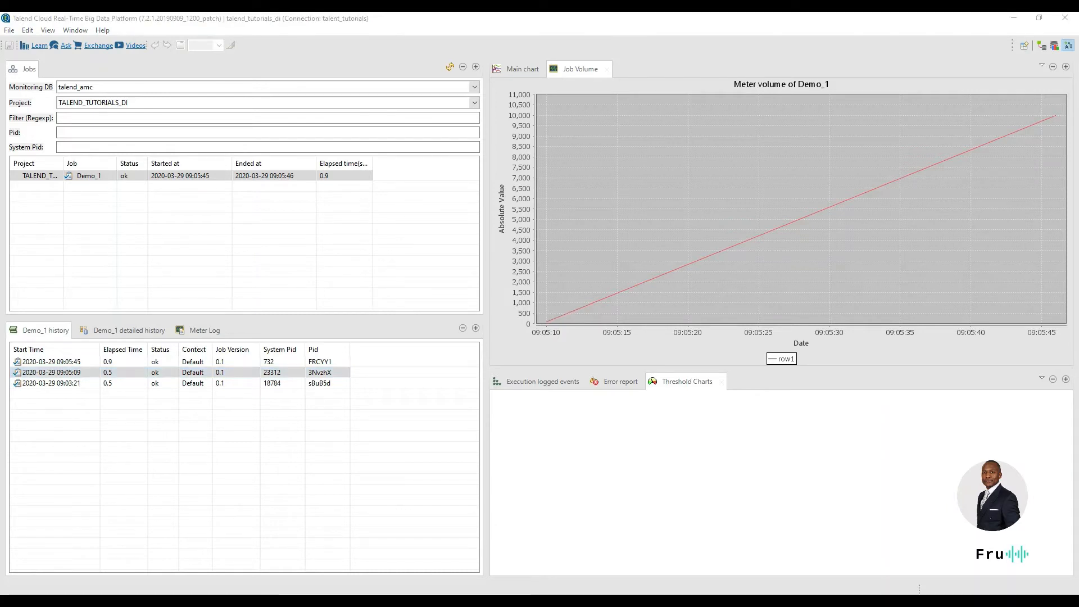
# Switch to MySQL Workbench and view the rows of the stats table.
pyautogui.moveTo(0, 209); pyautogui.dragTo(285, 51)
pyautogui.click(587, 55)
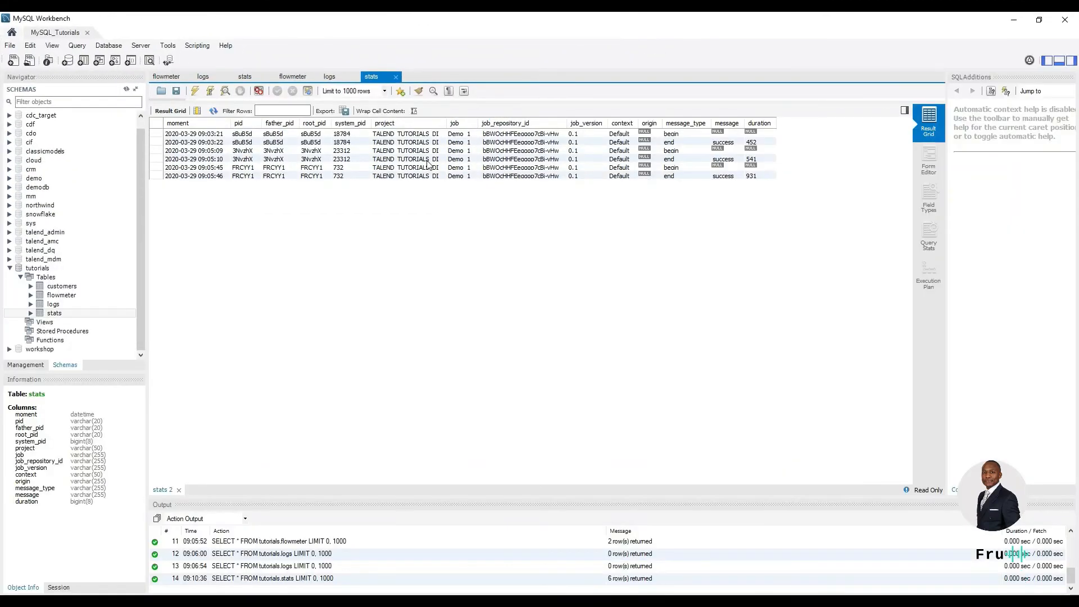